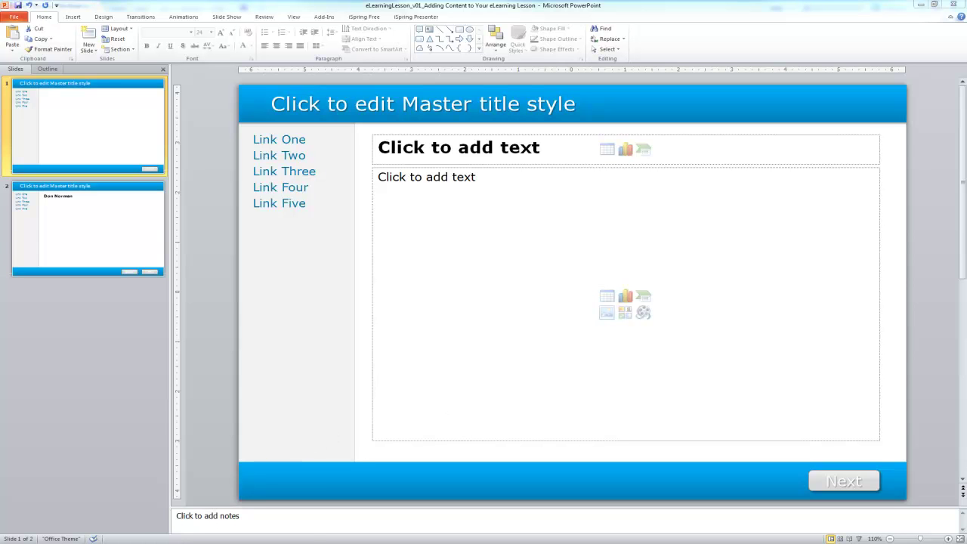
# Switch to the SampleLessonPlan document in Word and reposition and widen its window with the beginning of the text in view
pyautogui.click(242, 502)
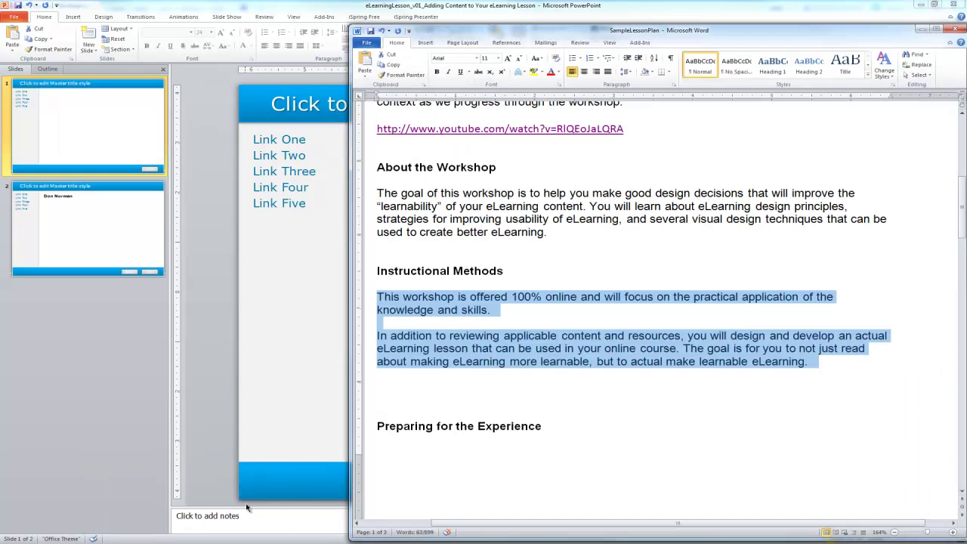
pyautogui.scroll(10, 865, 192)
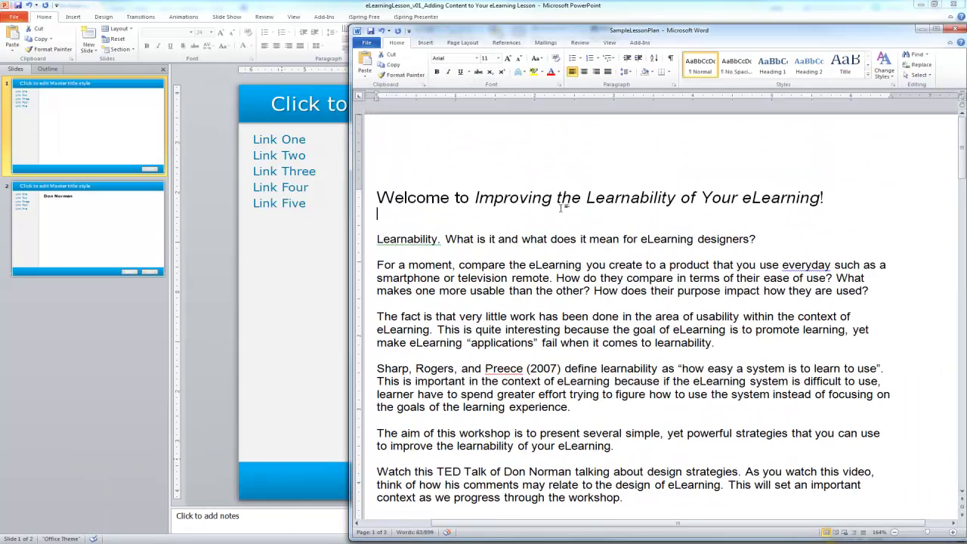
pyautogui.click(581, 219)
pyautogui.moveTo(664, 31); pyautogui.dragTo(602, 24)
pyautogui.moveTo(902, 143); pyautogui.dragTo(889, 118)
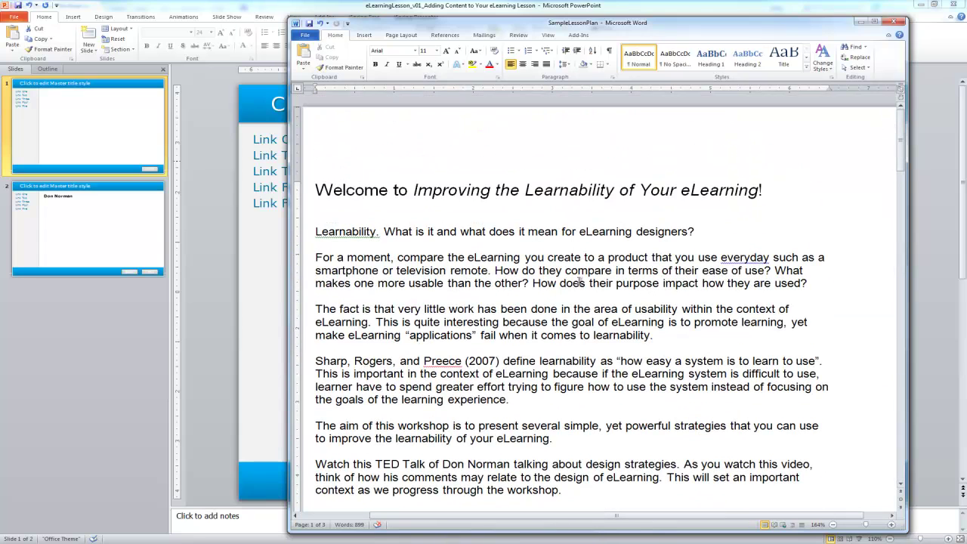
pyautogui.scroll(-1, 554, 274)
pyautogui.scroll(1, 554, 274)
pyautogui.moveTo(288, 176); pyautogui.dragTo(205, 175)
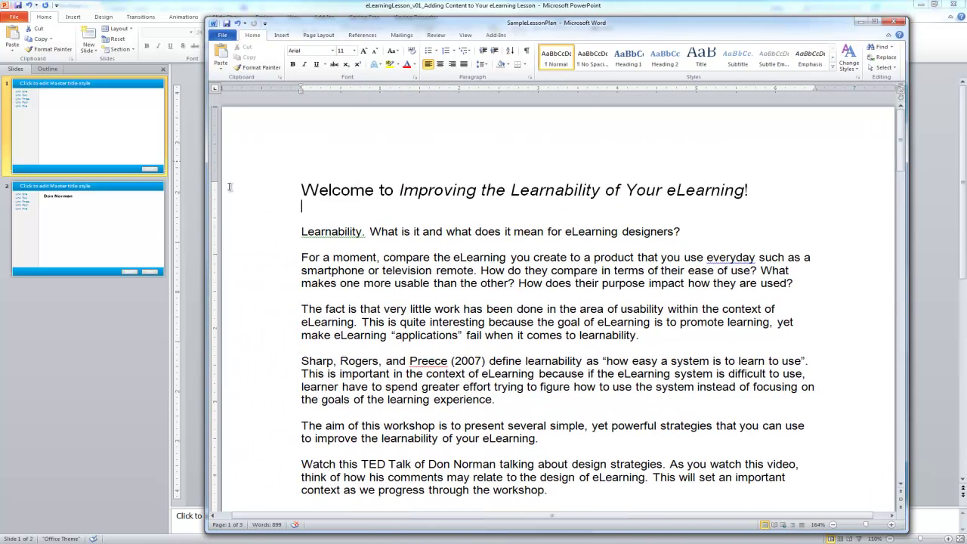
# Attach a comment reading "screen" to the text from the welcome title through the paragraph beginning "The fact is"
pyautogui.moveTo(669, 336); pyautogui.dragTo(284, 198)
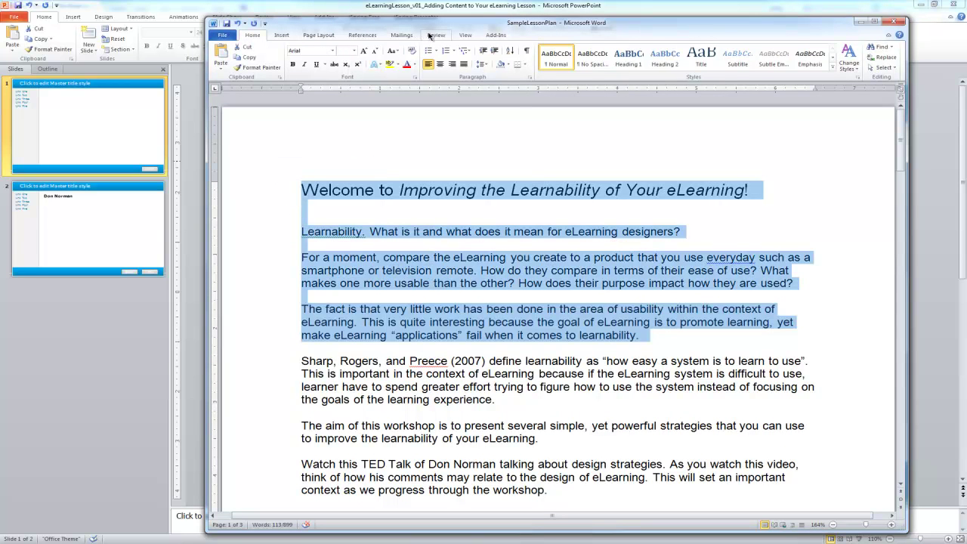
pyautogui.click(434, 36)
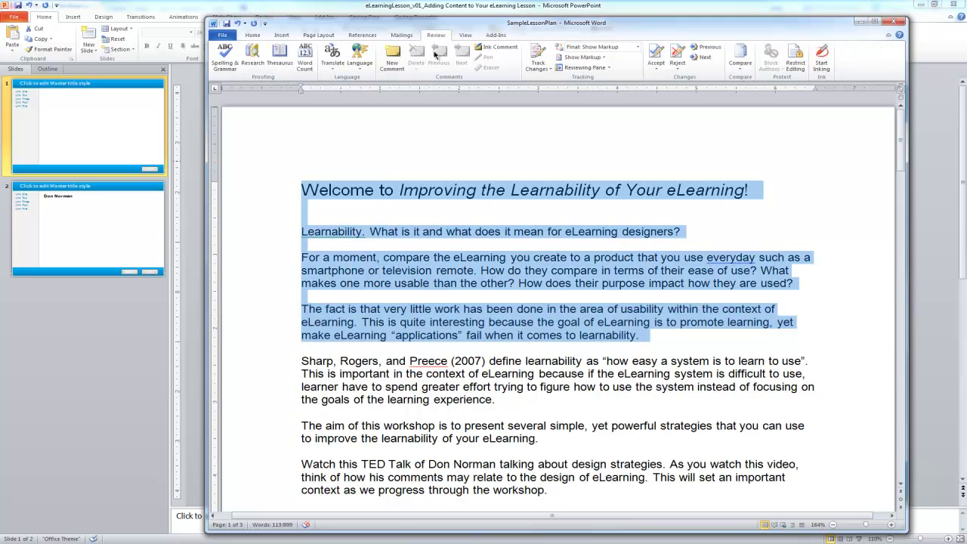
pyautogui.click(392, 57)
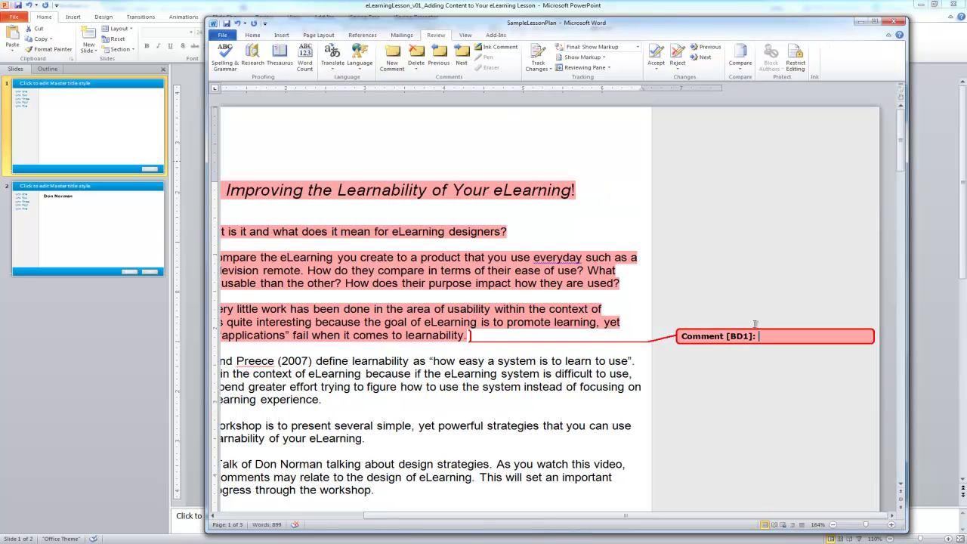
pyautogui.write('screen')
pyautogui.click(694, 372)
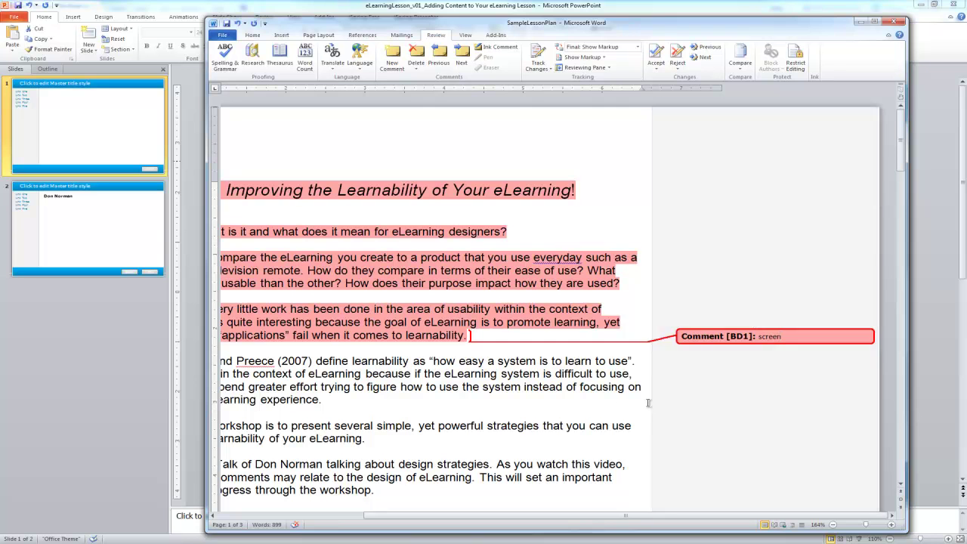
# Delete the "screen" comment attached to the opening paragraphs
pyautogui.moveTo(594, 517); pyautogui.dragTo(473, 518)
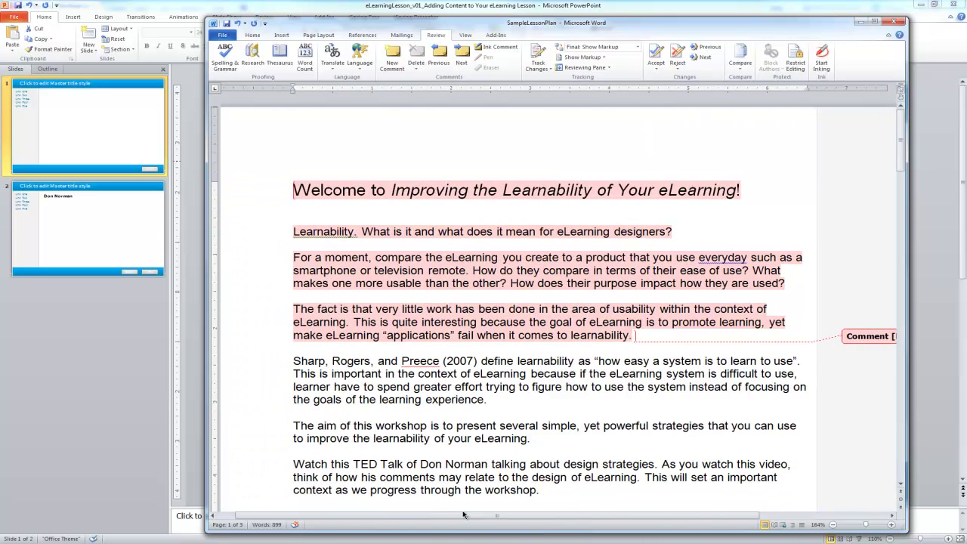
pyautogui.scroll(-1, 499, 461)
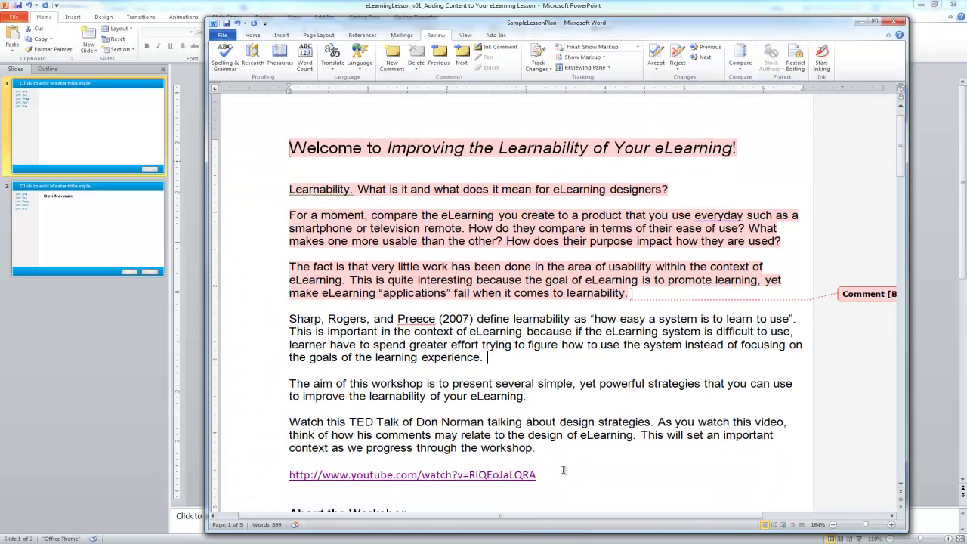
pyautogui.moveTo(565, 471); pyautogui.dragTo(360, 323)
pyautogui.click(438, 384)
pyautogui.click(880, 295)
pyautogui.rightClick(871, 296)
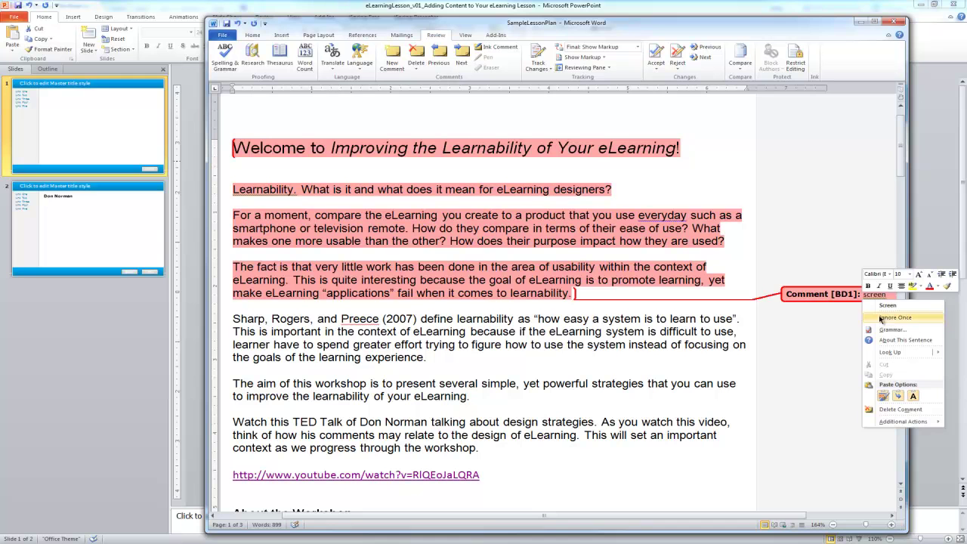
pyautogui.click(901, 410)
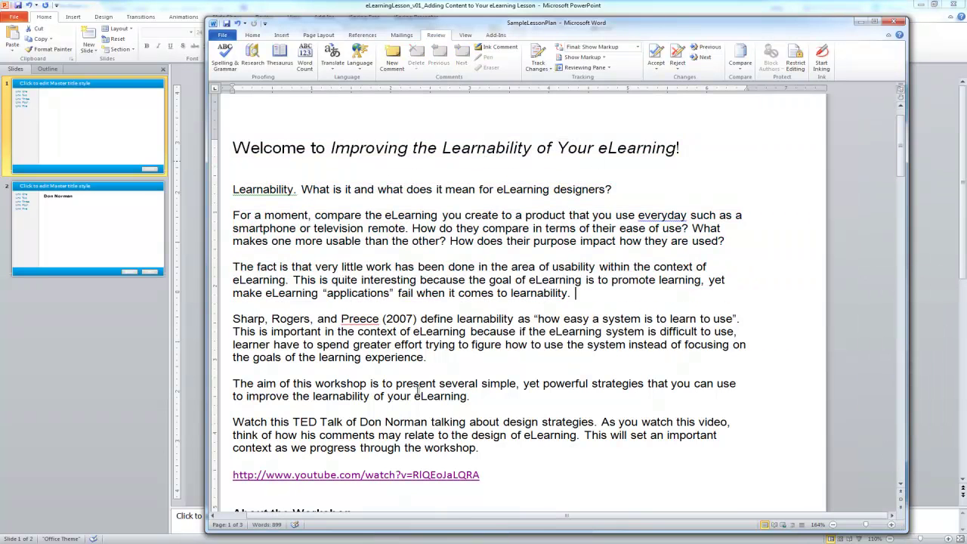
# Attach a comment reading "screen" to the text from the welcome title through the paragraph beginning "Sharp, Rogers, and Preece"
pyautogui.moveTo(489, 360); pyautogui.dragTo(300, 136)
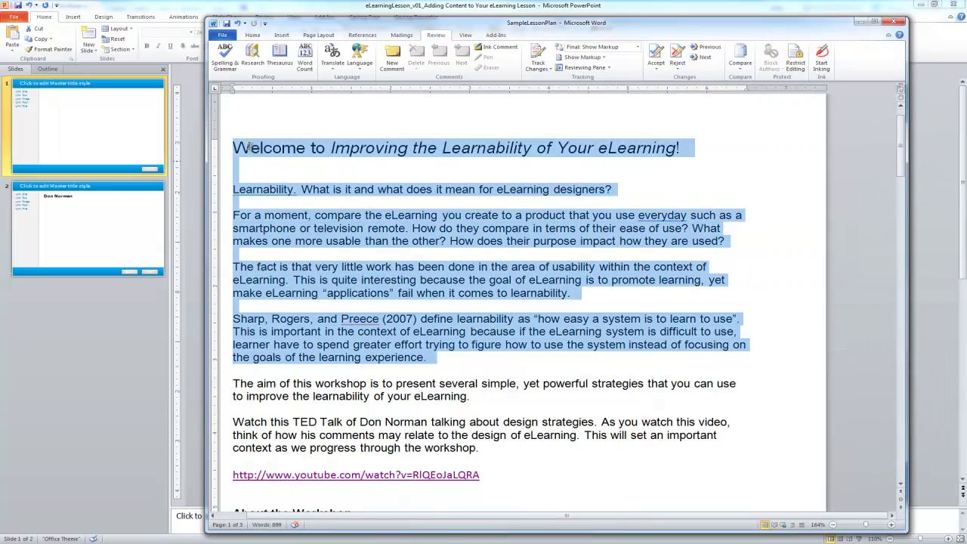
pyautogui.click(392, 59)
pyautogui.write('scr')
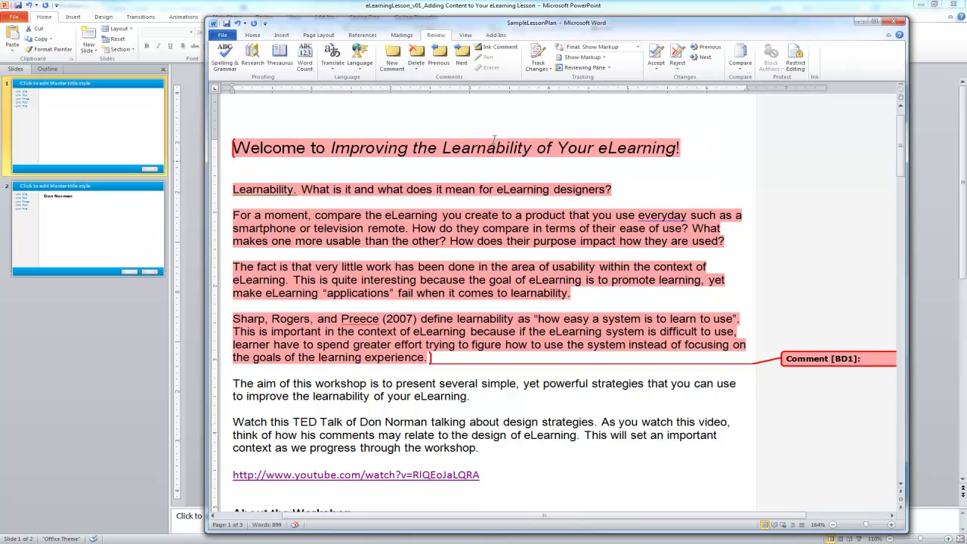
pyautogui.write('een')
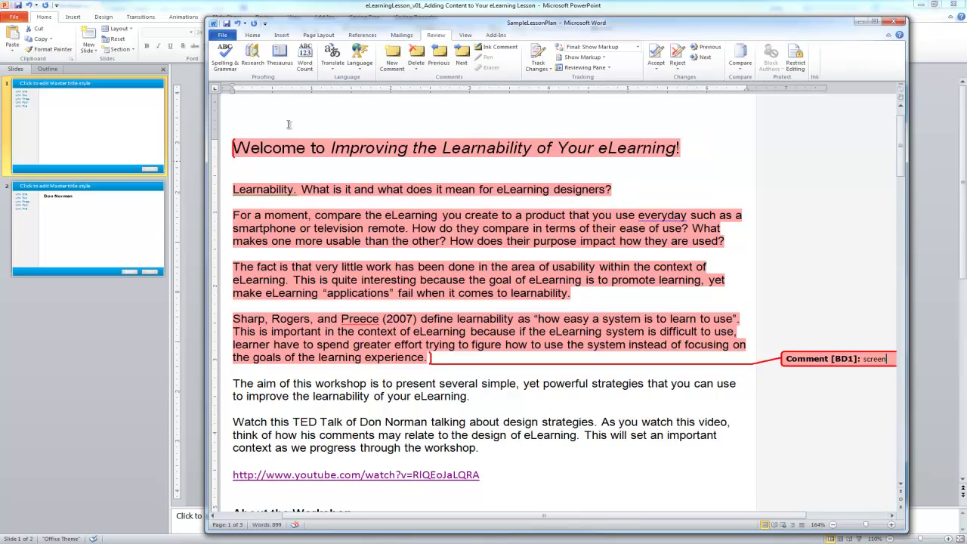
pyautogui.click(339, 200)
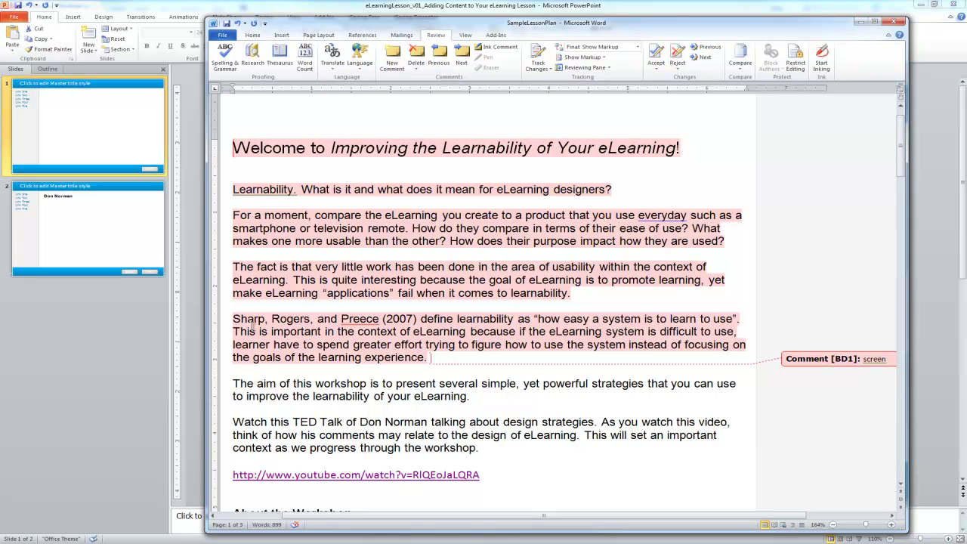
pyautogui.click(421, 517)
pyautogui.click(421, 517)
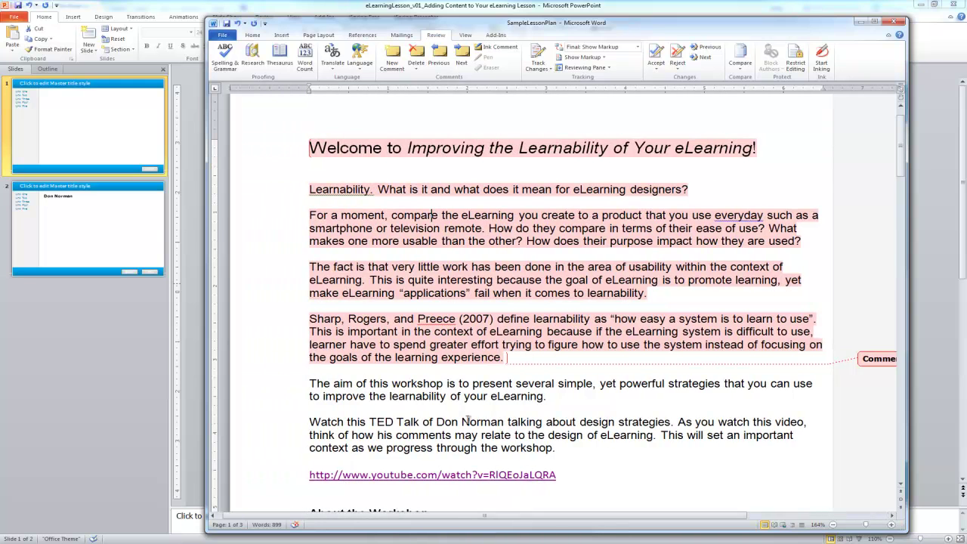
# Put the Word document away and return to the first slide of the eLearning lesson in PowerPoint
pyautogui.scroll(-3, 516, 362)
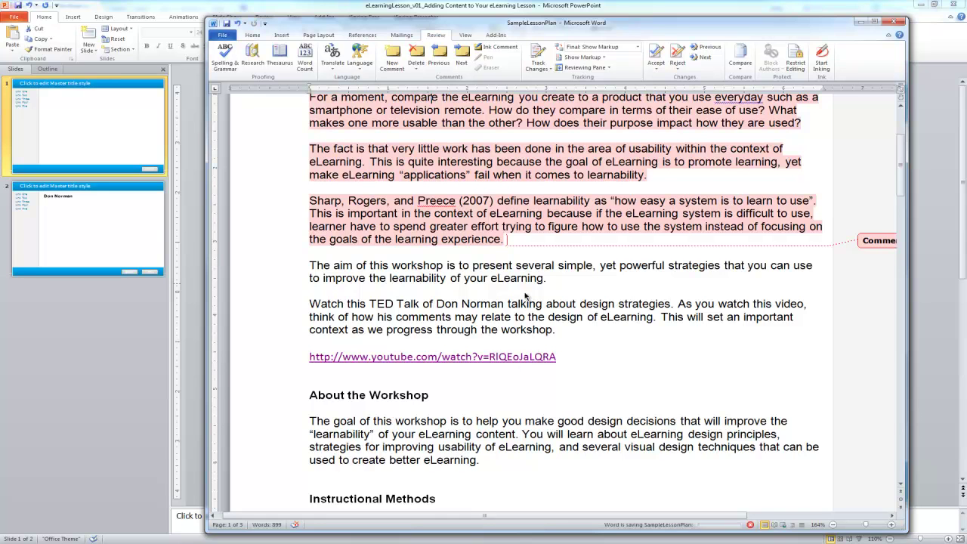
pyautogui.click(810, 10)
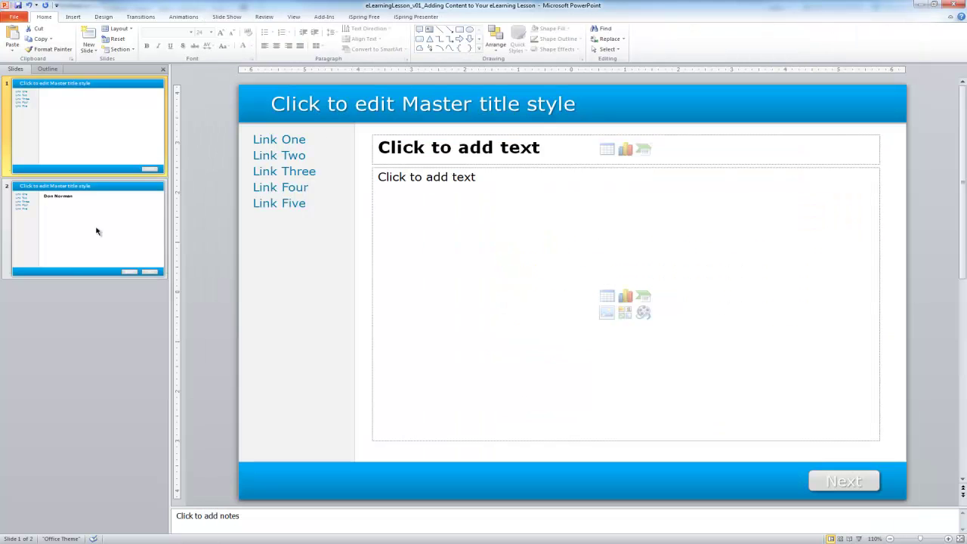
pyautogui.click(87, 250)
pyautogui.click(98, 164)
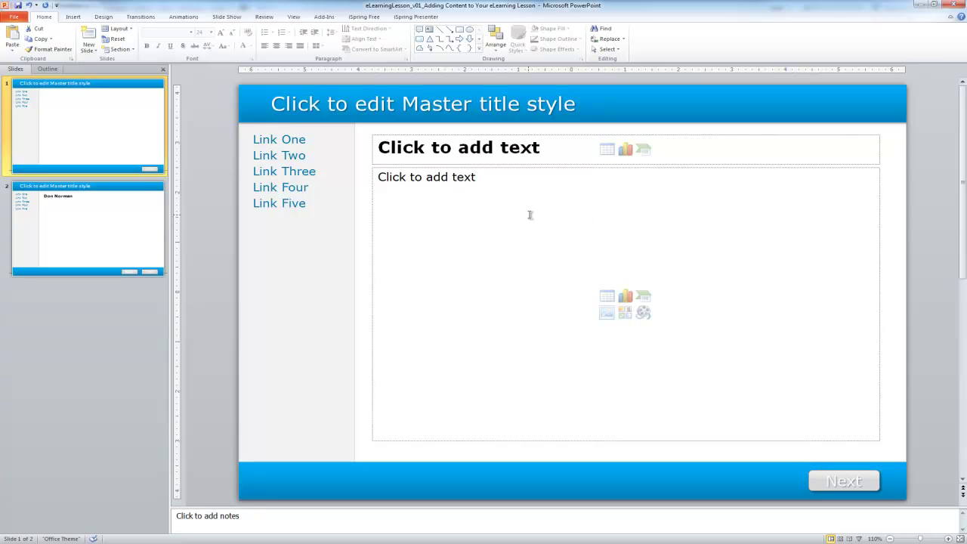
# Delete the heading text "Don Norman" from slide 2
pyautogui.click(68, 239)
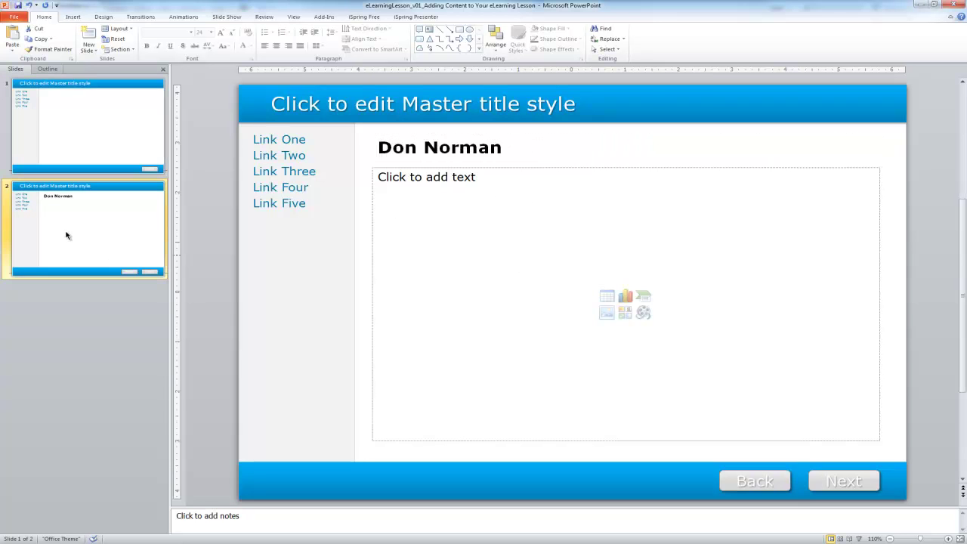
pyautogui.tripleClick(500, 148)
pyautogui.press('BackSpace')
pyautogui.click(134, 218)
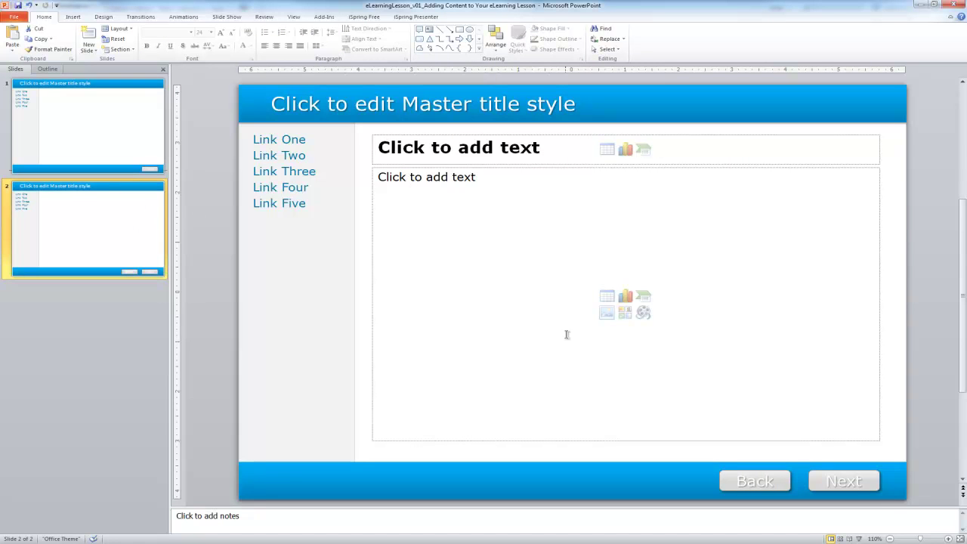
# Add a new slide after slide 2 and apply the two-column 3_Title and Content layout to it
pyautogui.click(69, 320)
pyautogui.rightClick(83, 309)
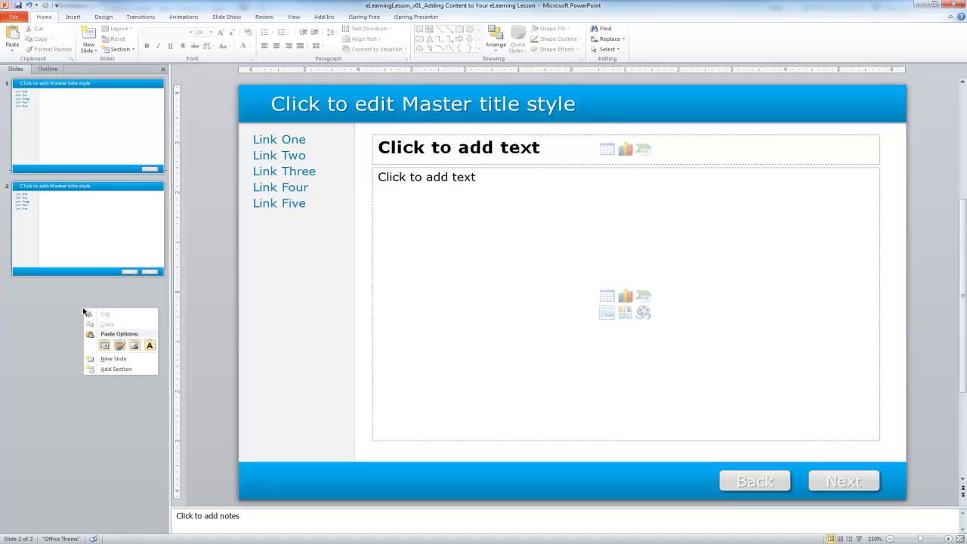
pyautogui.click(104, 359)
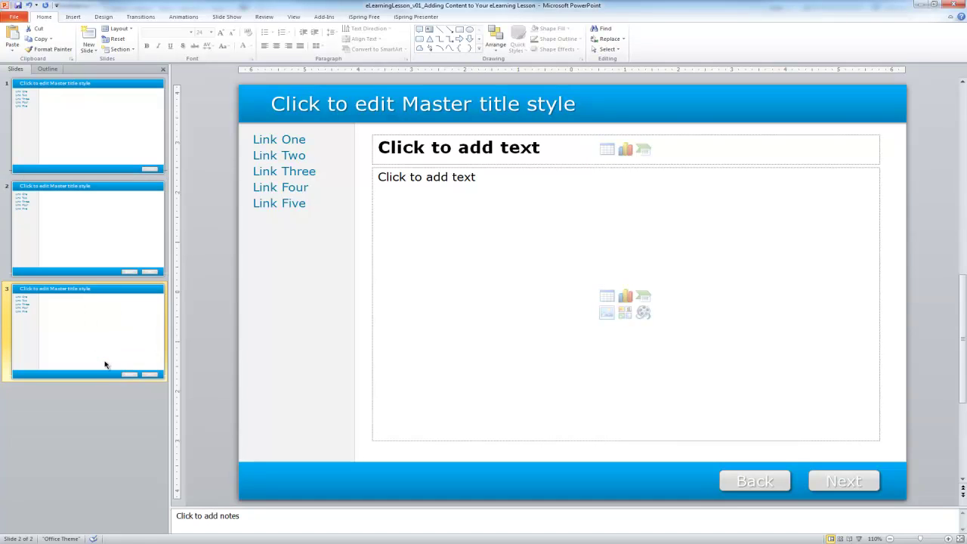
pyautogui.rightClick(47, 316)
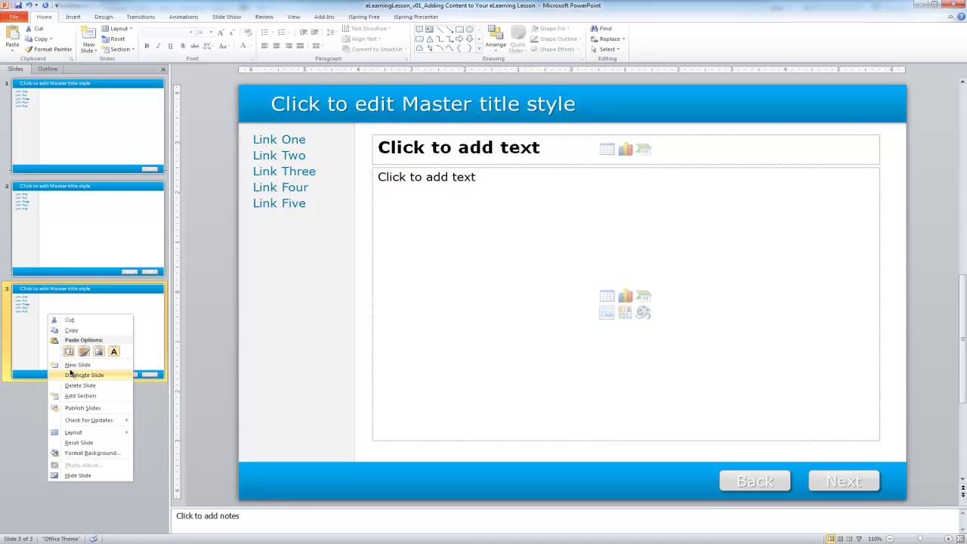
pyautogui.moveTo(108, 432)
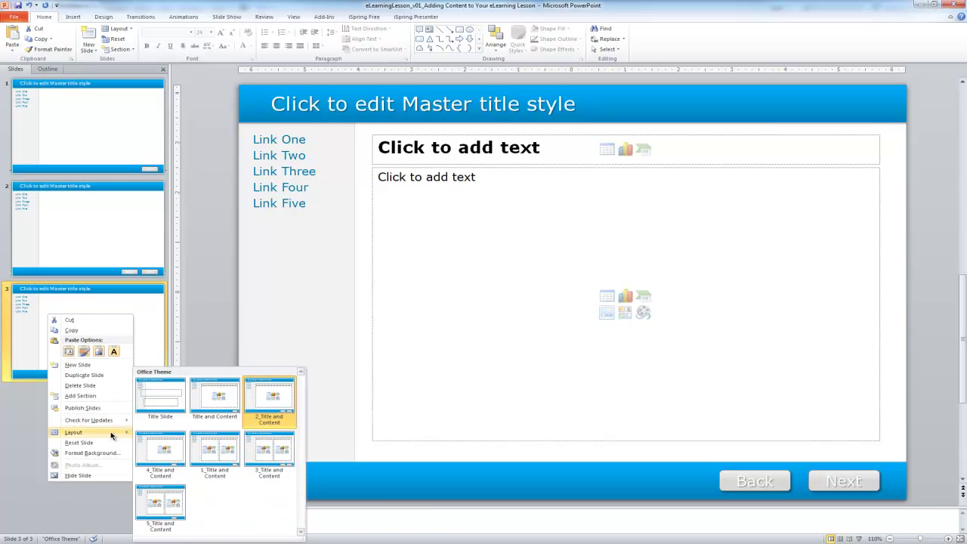
pyautogui.click(288, 445)
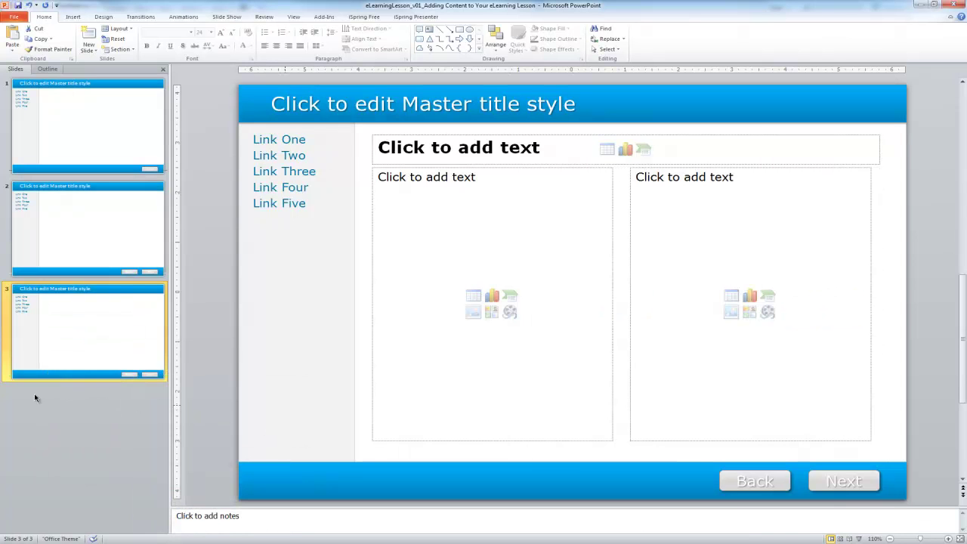
# Add a fourth slide at the end and give it the 3_Title and Content layout
pyautogui.click(48, 426)
pyautogui.rightClick(54, 413)
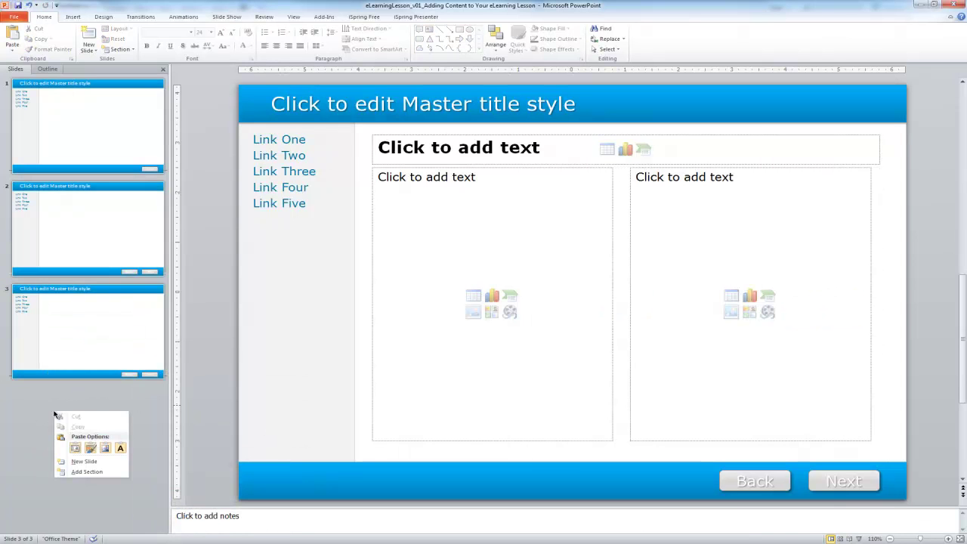
pyautogui.click(84, 461)
pyautogui.rightClick(103, 424)
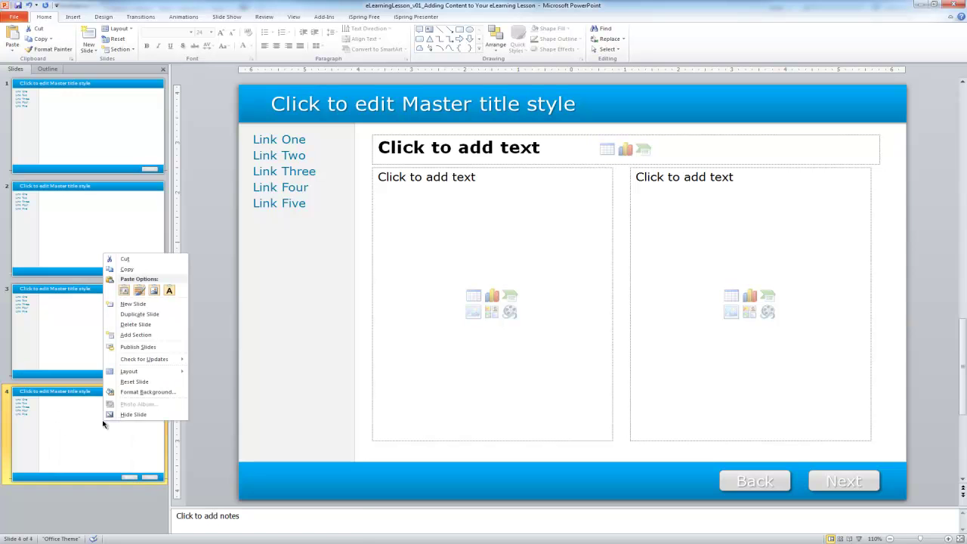
pyautogui.moveTo(146, 372)
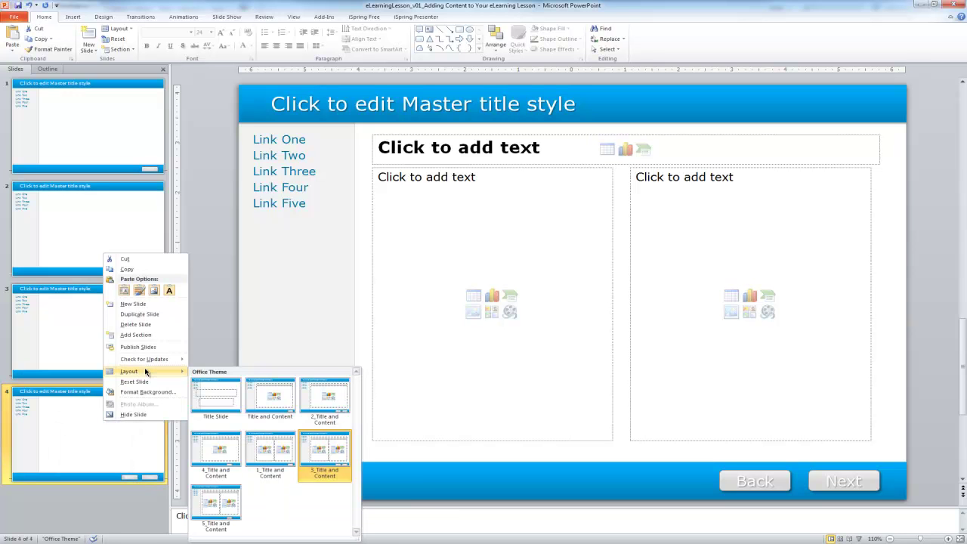
pyautogui.click(326, 458)
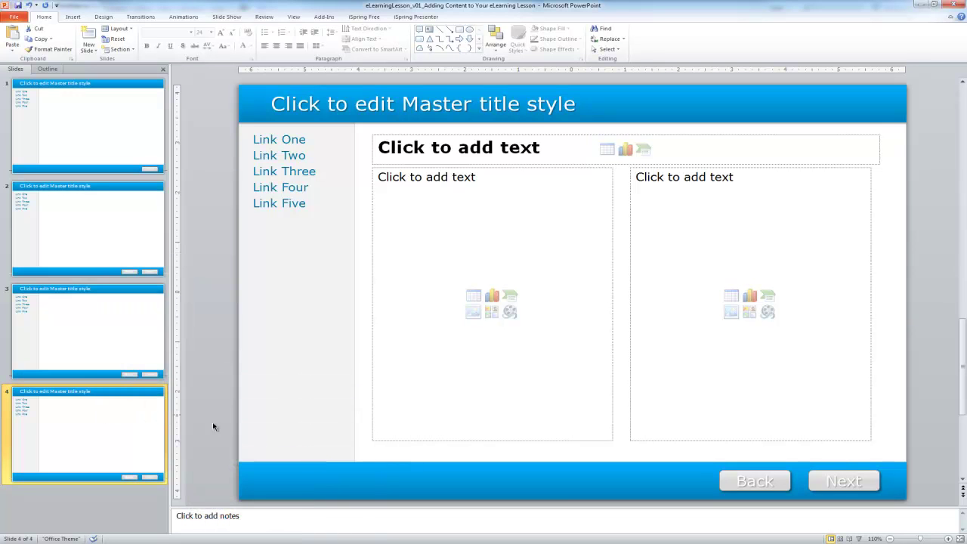
# Add a fifth slide at the end and apply the 4_Title and Content layout with only a Back button
pyautogui.click(97, 492)
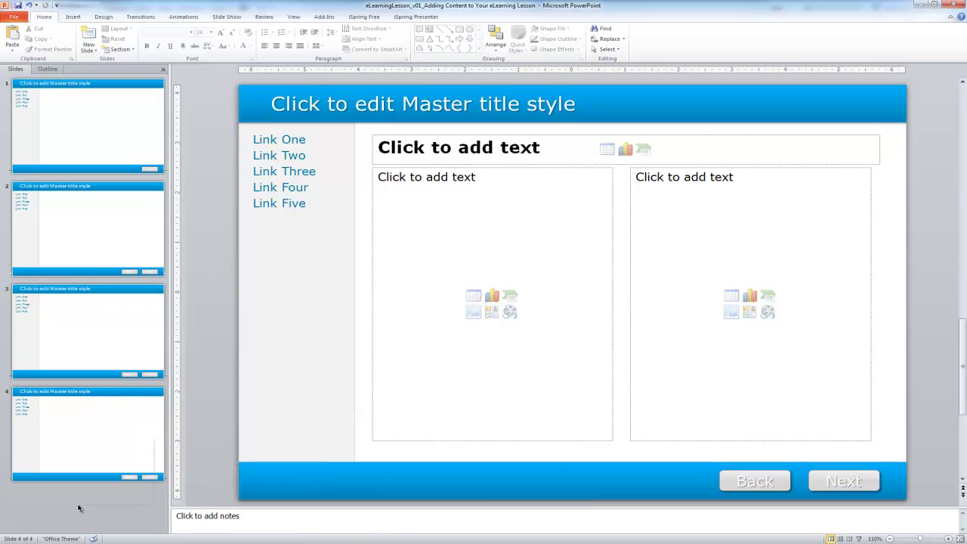
pyautogui.rightClick(77, 507)
pyautogui.click(114, 495)
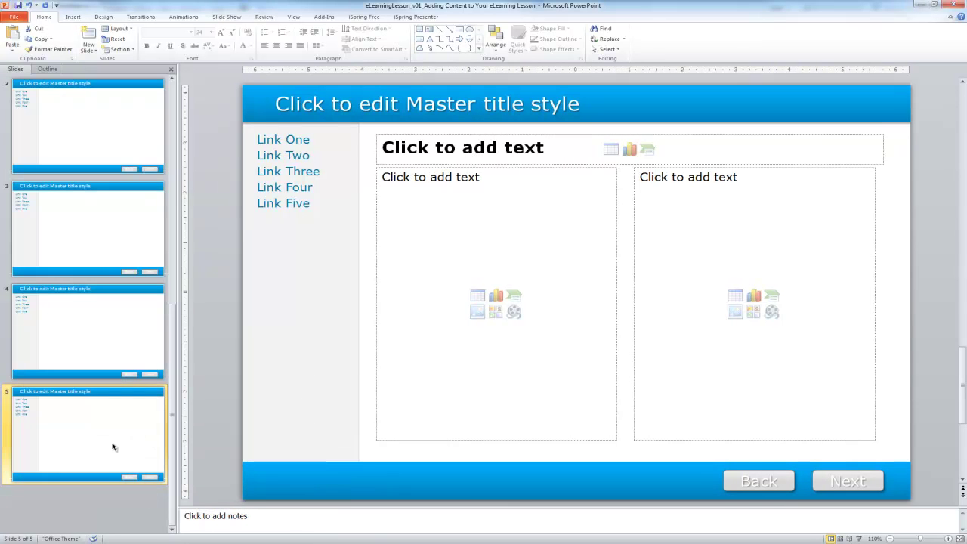
pyautogui.rightClick(104, 423)
pyautogui.moveTo(159, 375)
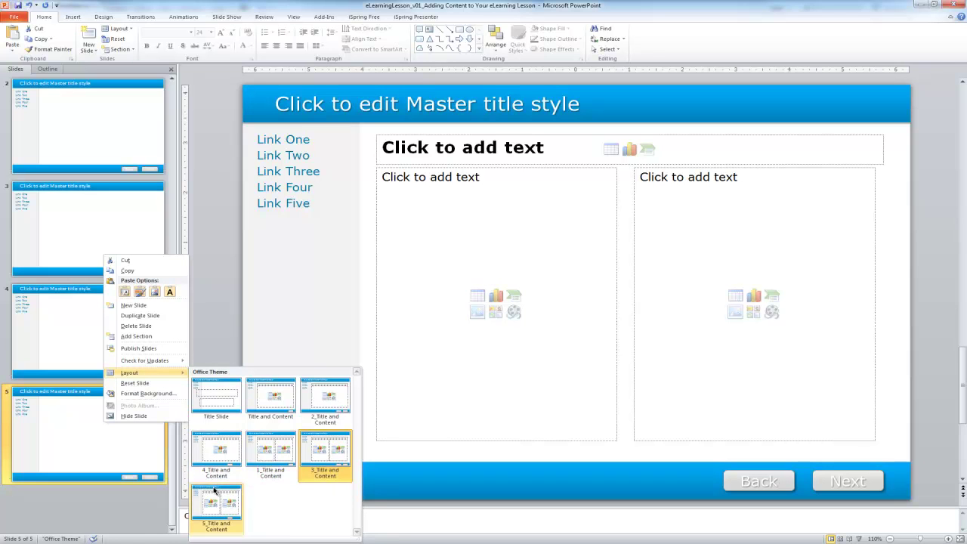
pyautogui.click(220, 451)
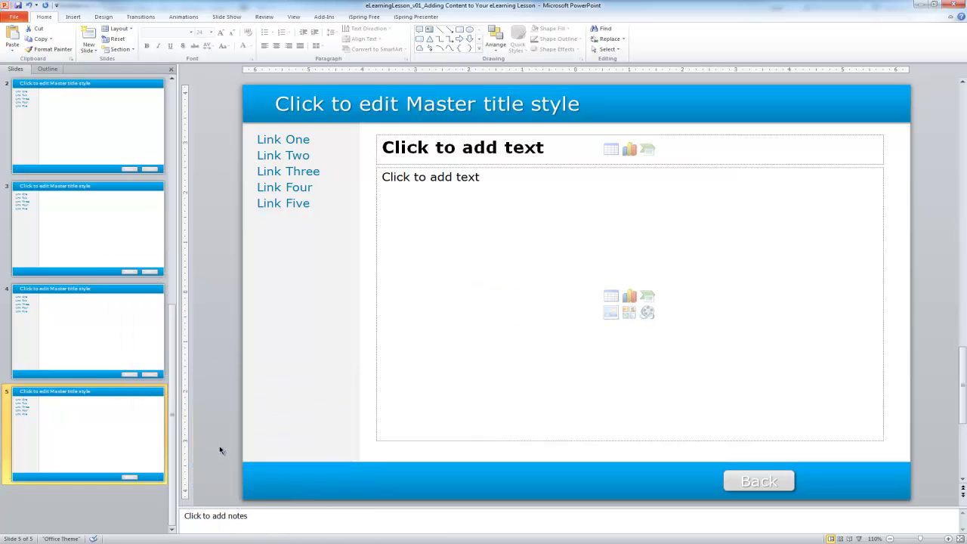
# Return to slide 1, switch to the SampleLessonPlan document in Word and copy the introduction from "Learnability." through "learning experience."
pyautogui.click(131, 295)
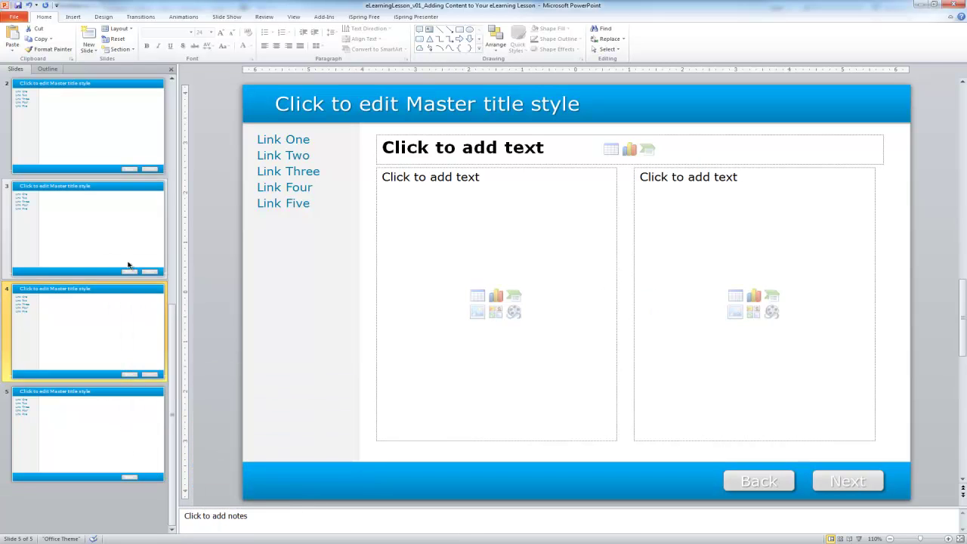
pyautogui.click(127, 257)
pyautogui.scroll(1, 126, 252)
pyautogui.click(115, 138)
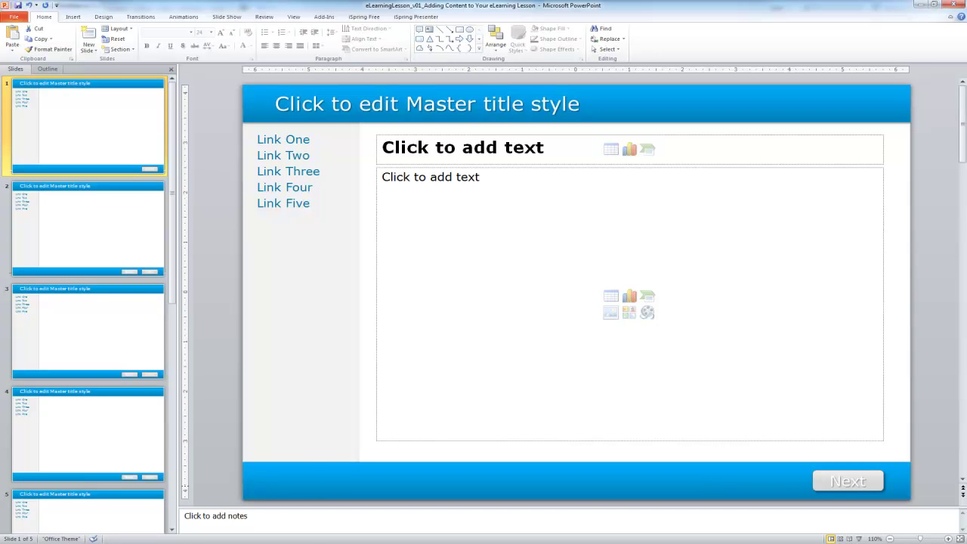
pyautogui.moveTo(200, 542)
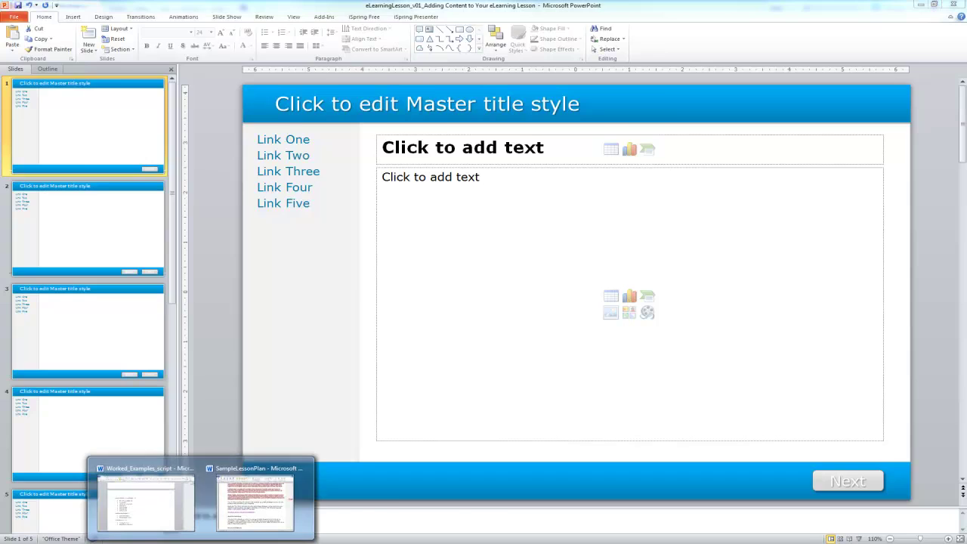
pyautogui.click(240, 507)
pyautogui.scroll(3, 475, 190)
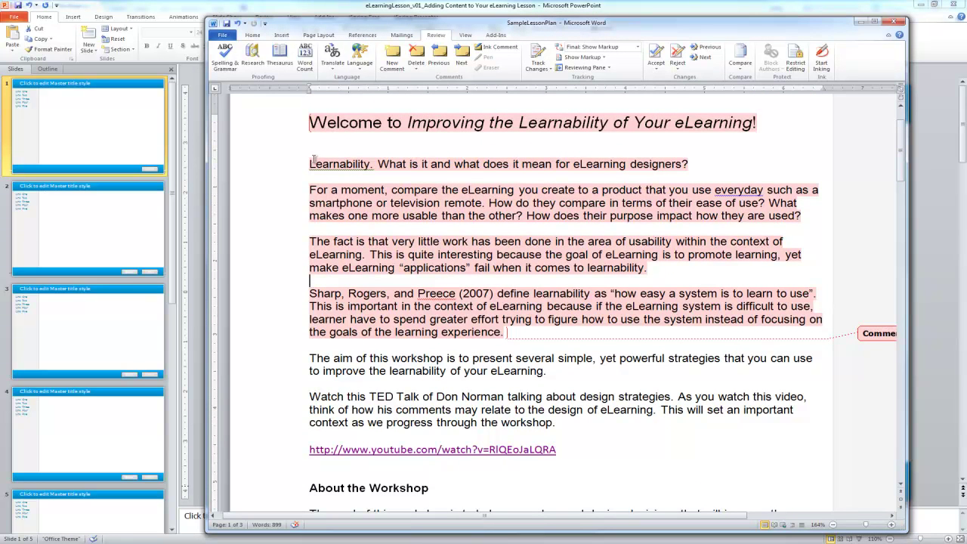
pyautogui.moveTo(310, 163); pyautogui.dragTo(504, 334)
pyautogui.hotkey('ctrl', 'c')
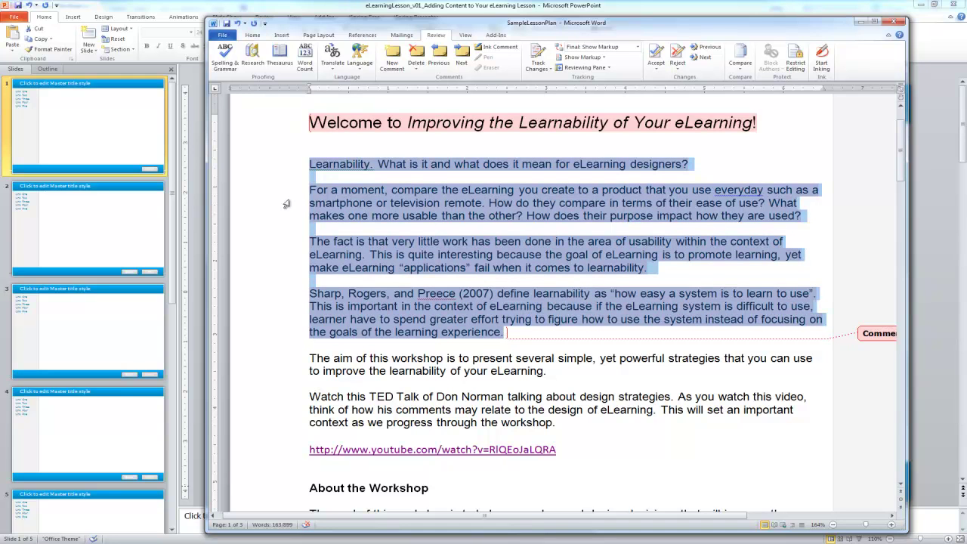
# Switch back to PowerPoint and paste the copied introduction as text only into slide 1's body placeholder
pyautogui.click(131, 106)
pyautogui.click(477, 187)
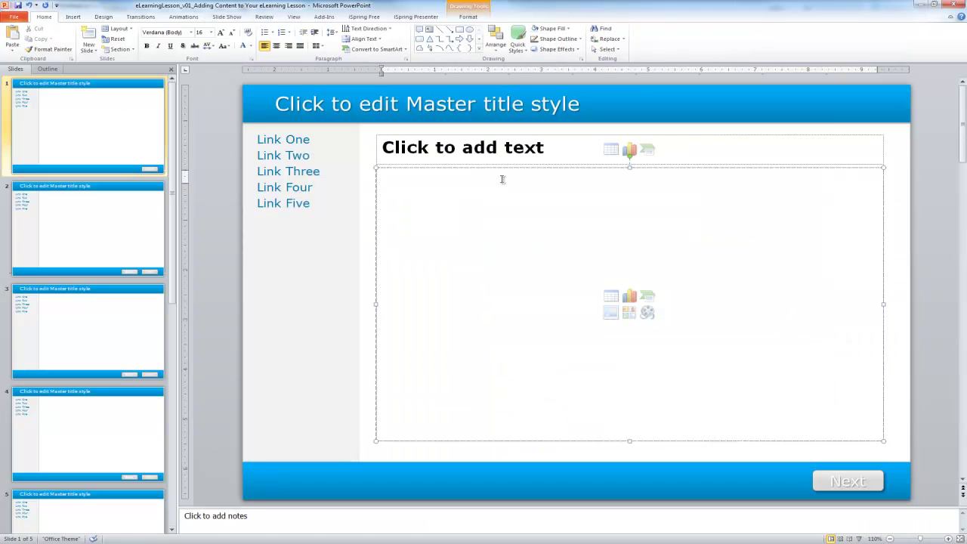
pyautogui.rightClick(502, 178)
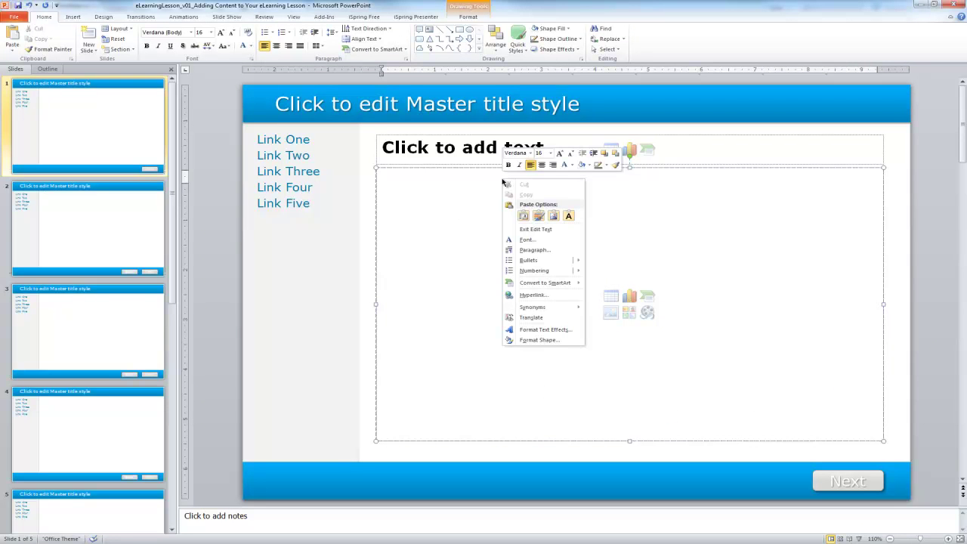
pyautogui.click(568, 216)
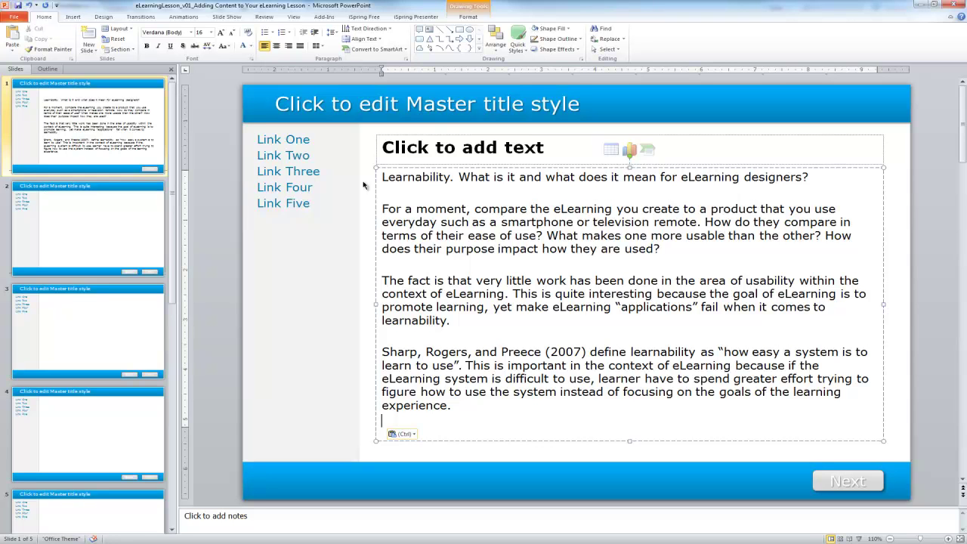
# Enter the heading "Overview" above the body text on slide 1
pyautogui.click(424, 145)
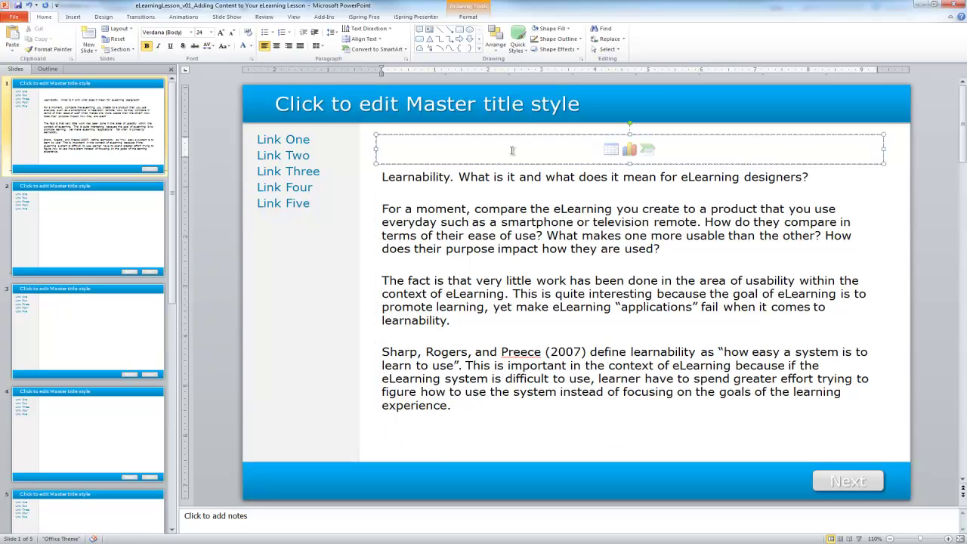
pyautogui.write('Overview')
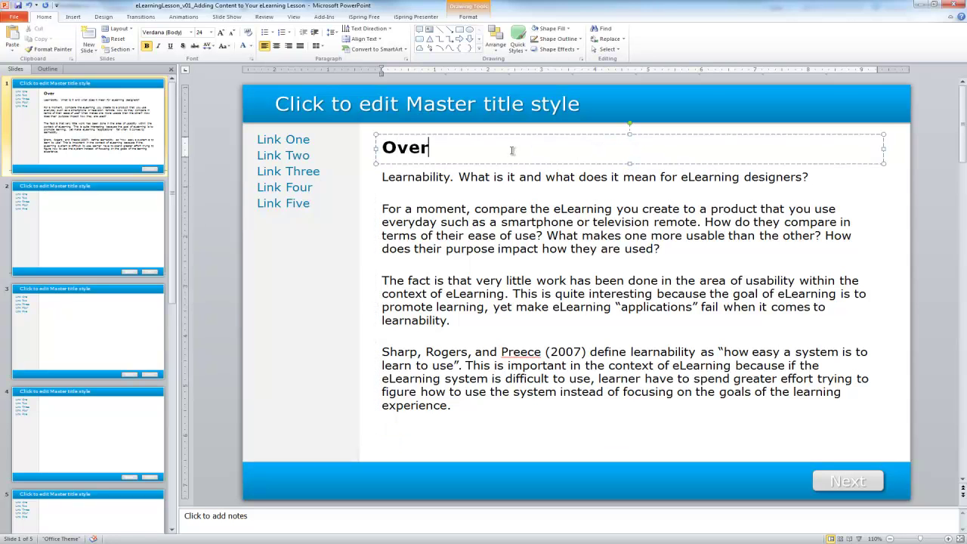
pyautogui.click(589, 246)
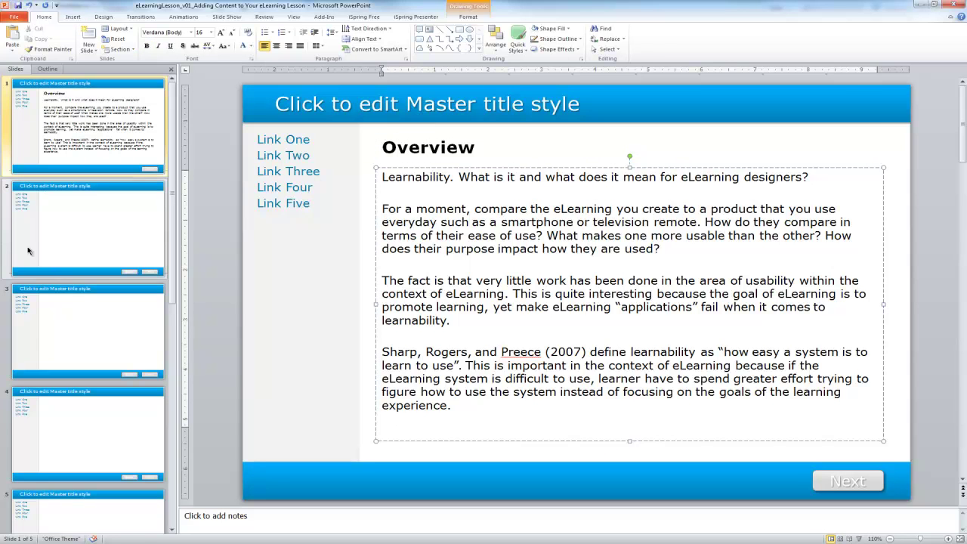
# Go to slide 2, switch to the SampleLessonPlan document in Word and select the YouTube link below the TED Talk paragraph
pyautogui.click(88, 220)
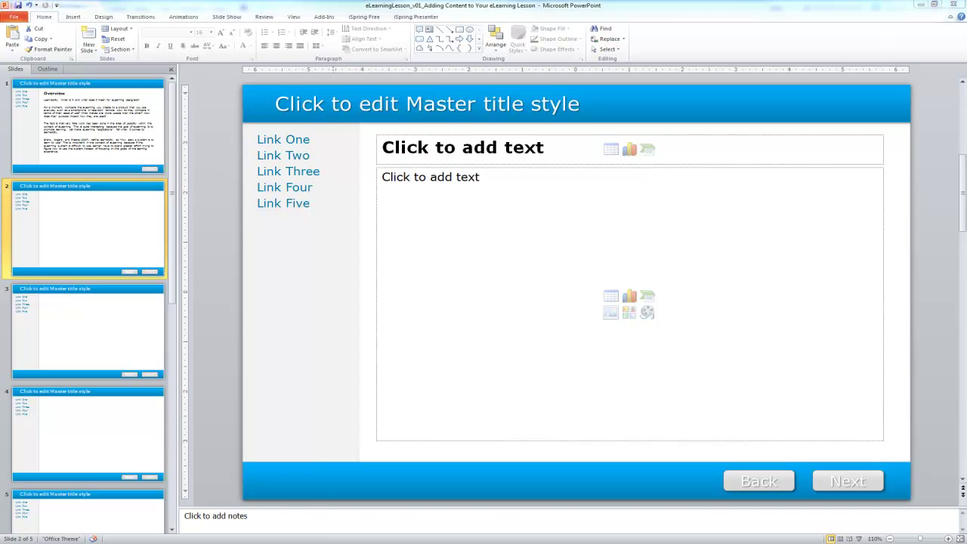
pyautogui.moveTo(200, 540)
pyautogui.click(257, 495)
pyautogui.scroll(-3, 436, 324)
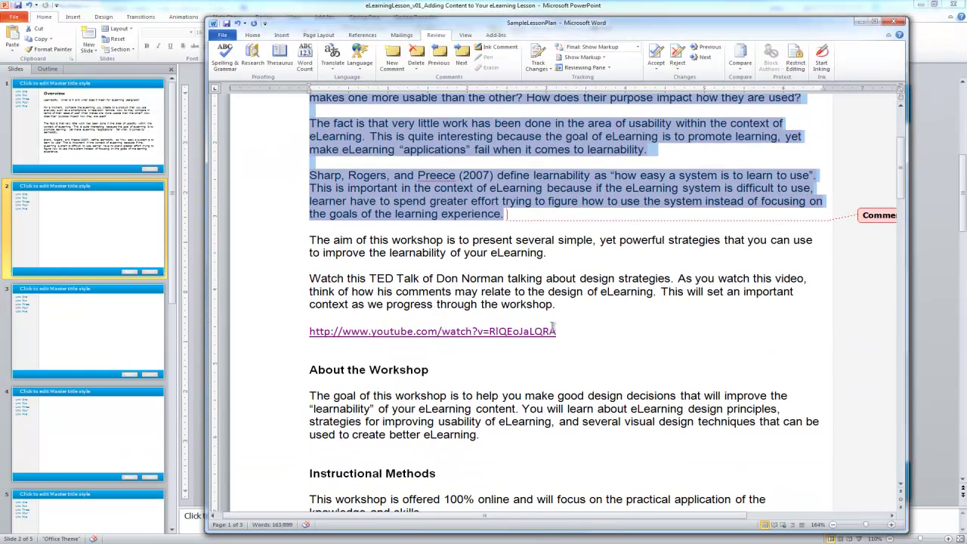
pyautogui.moveTo(555, 331); pyautogui.dragTo(297, 330)
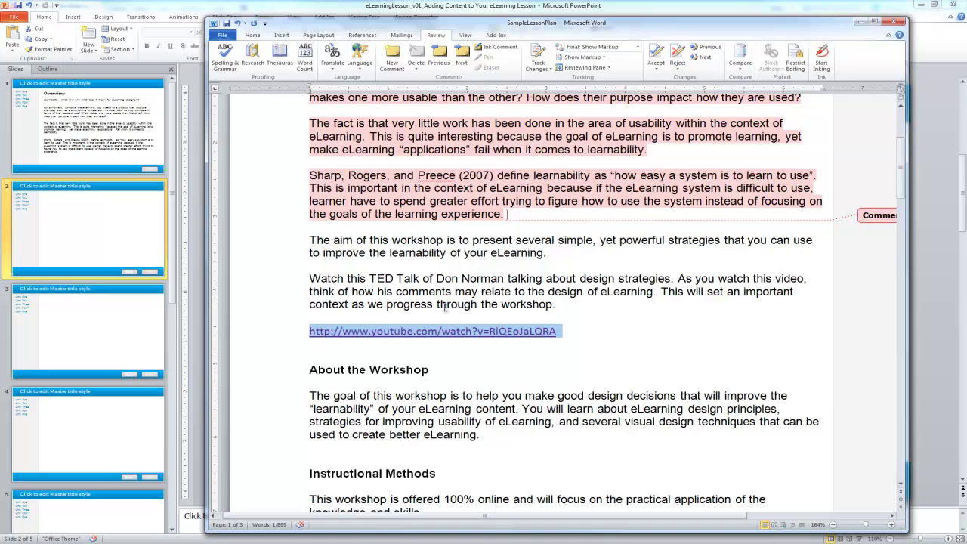
# Switch back to PowerPoint and enter the heading "Don Norman's Video" on slide 2
pyautogui.click(63, 224)
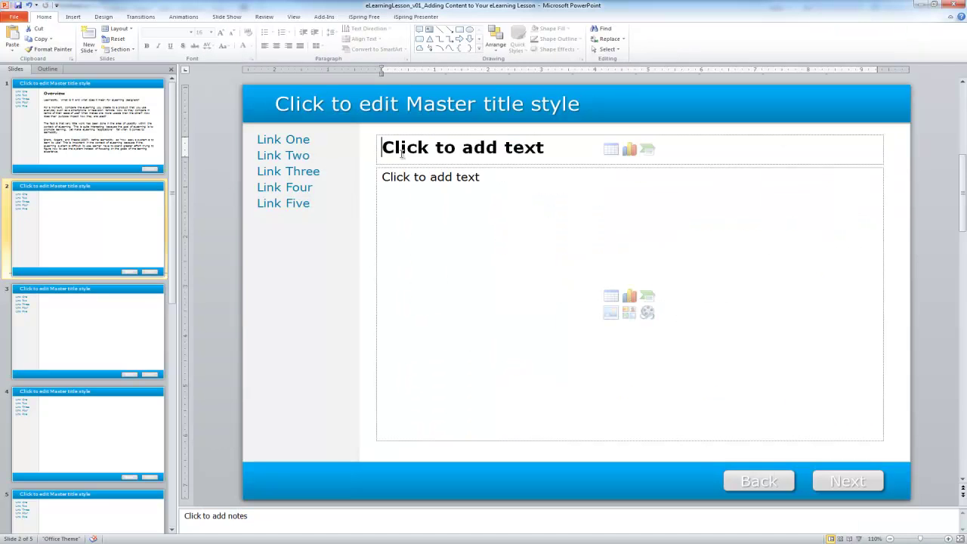
pyautogui.click(406, 151)
pyautogui.write('Don M')
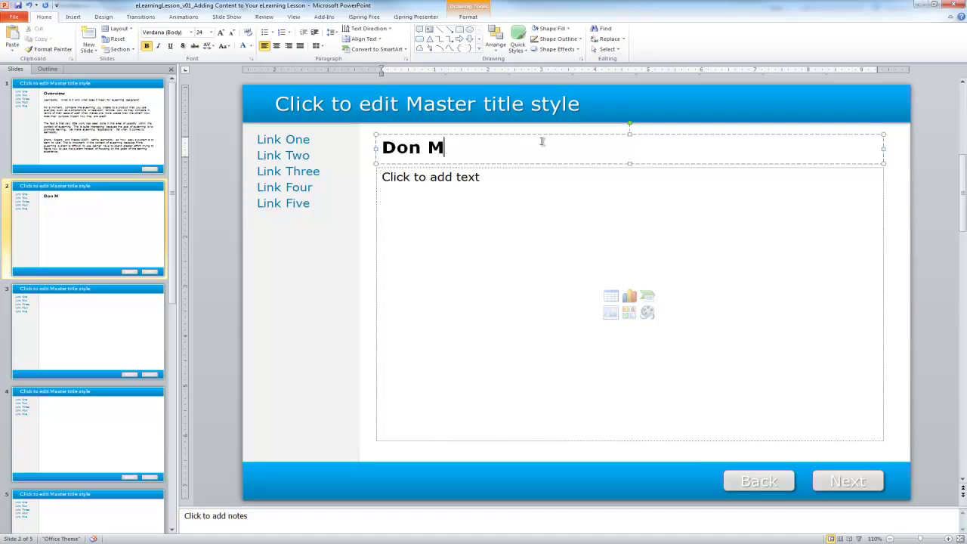
pyautogui.press('BackSpace')
pyautogui.write('Norma')
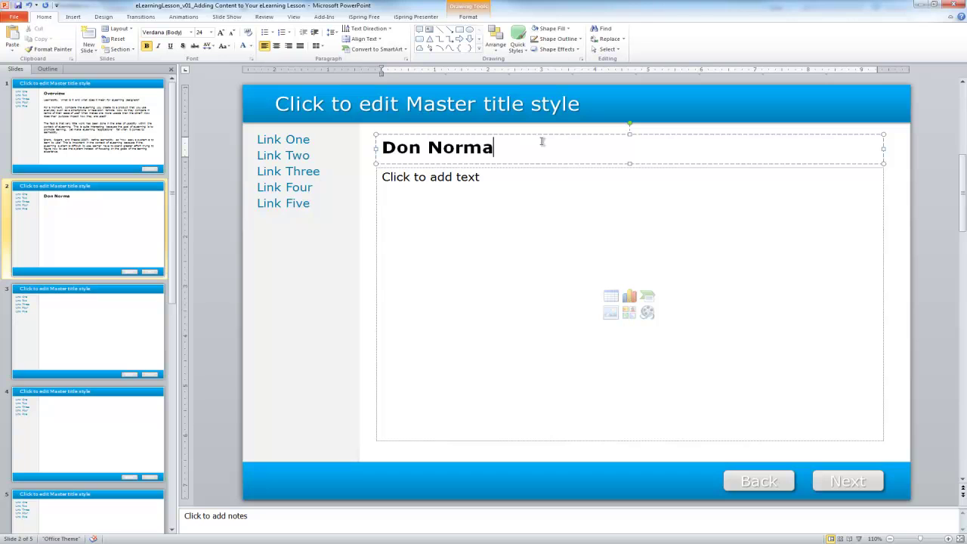
pyautogui.write("n's Video")
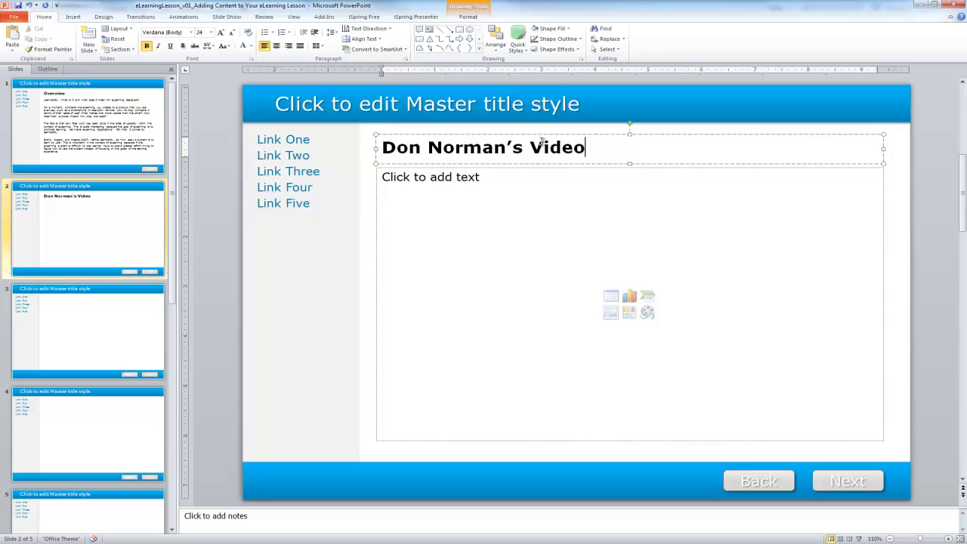
pyautogui.click(540, 185)
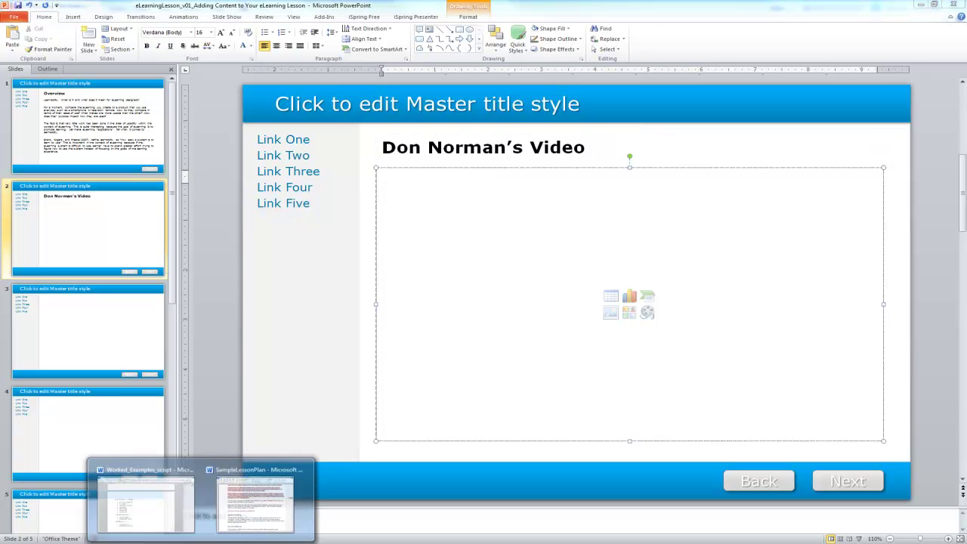
# Switch to the browser with the Don Norman YouTube video and copy its old-style embed code at 560 × 349
pyautogui.click(253, 495)
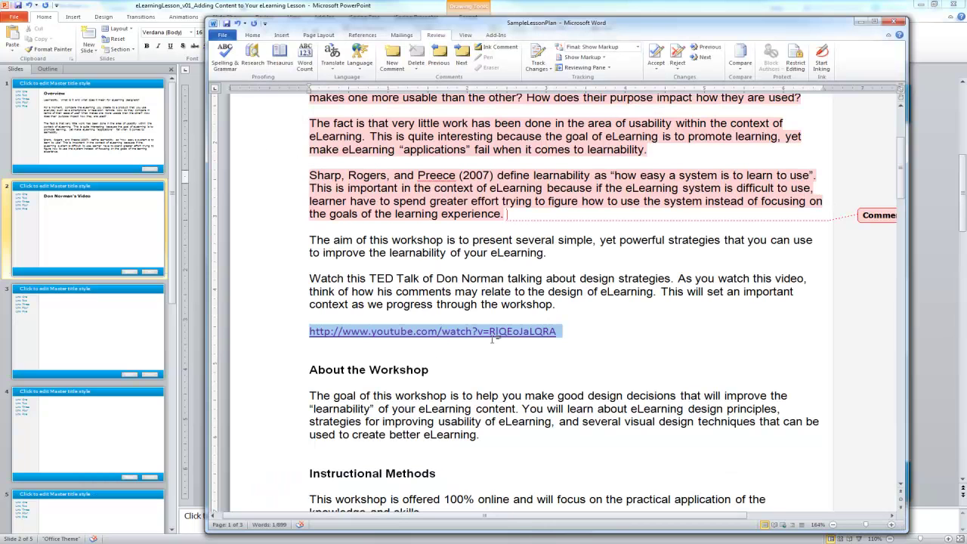
pyautogui.moveTo(299, 538)
pyautogui.click(296, 520)
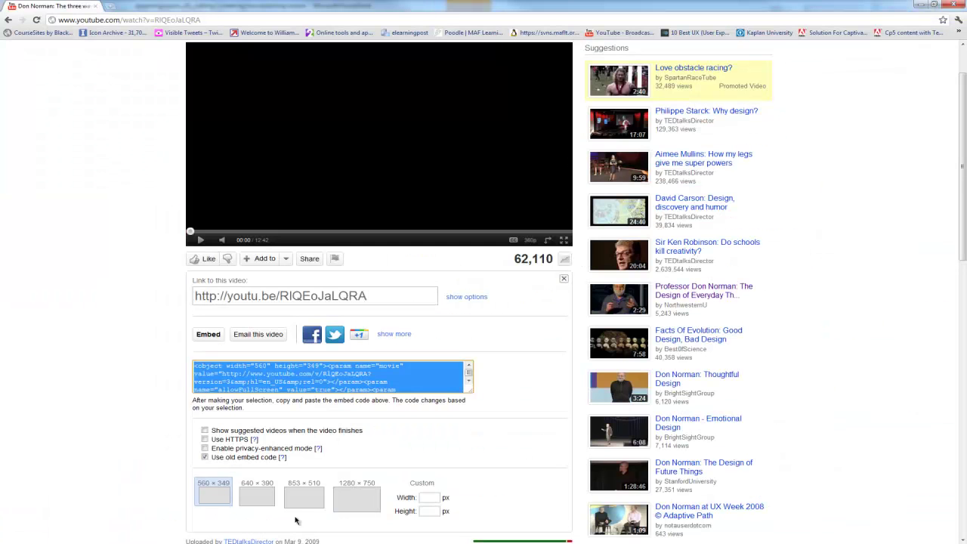
pyautogui.click(151, 216)
pyautogui.scroll(1, 147, 205)
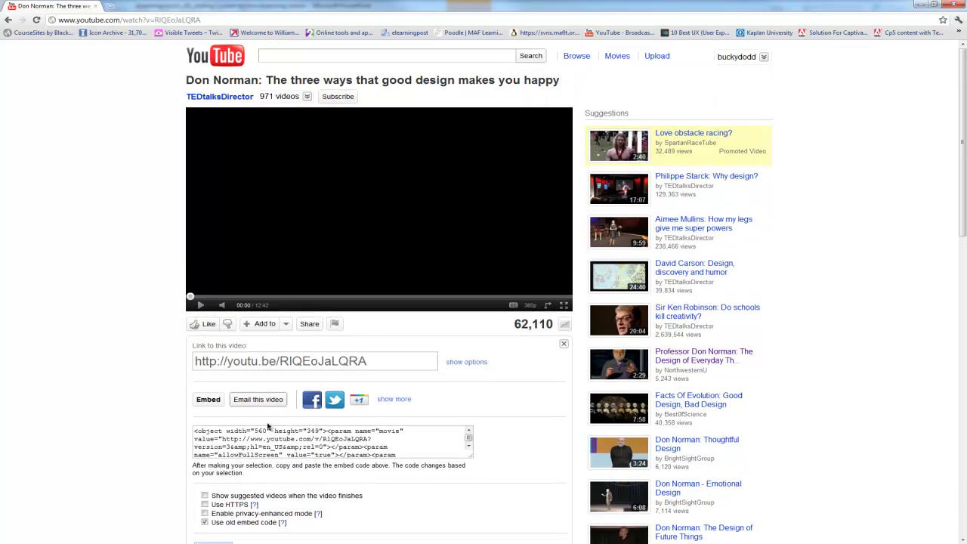
pyautogui.scroll(-1, 127, 417)
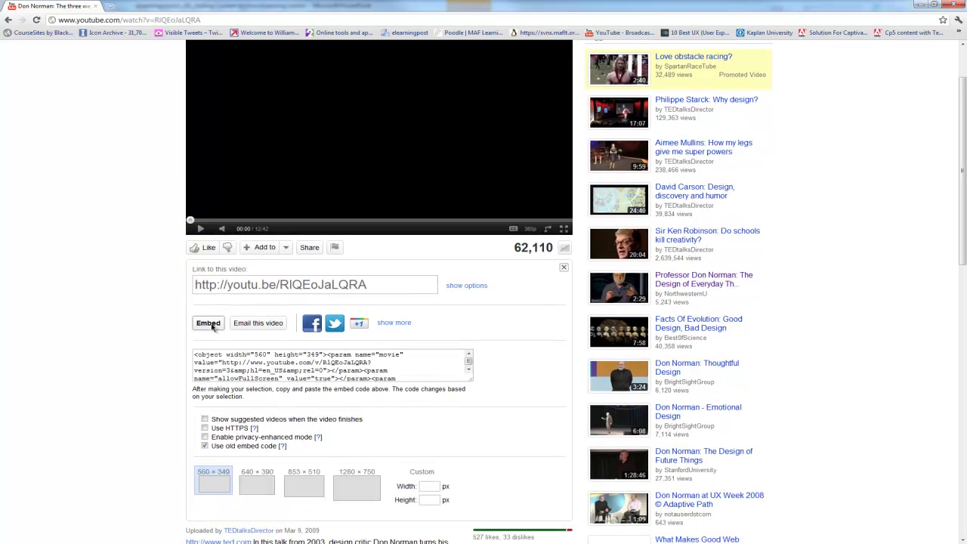
pyautogui.click(235, 368)
pyautogui.hotkey('ctrl', 'c')
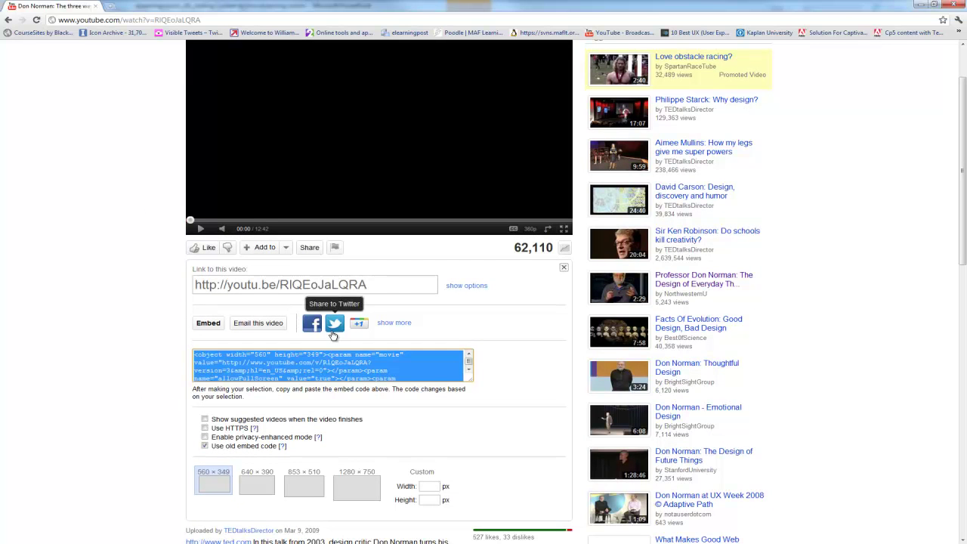
# Switch back to PowerPoint and insert a video from a web site on slide 2 using the copied embed code
pyautogui.hotkey('alt', 'Tab')
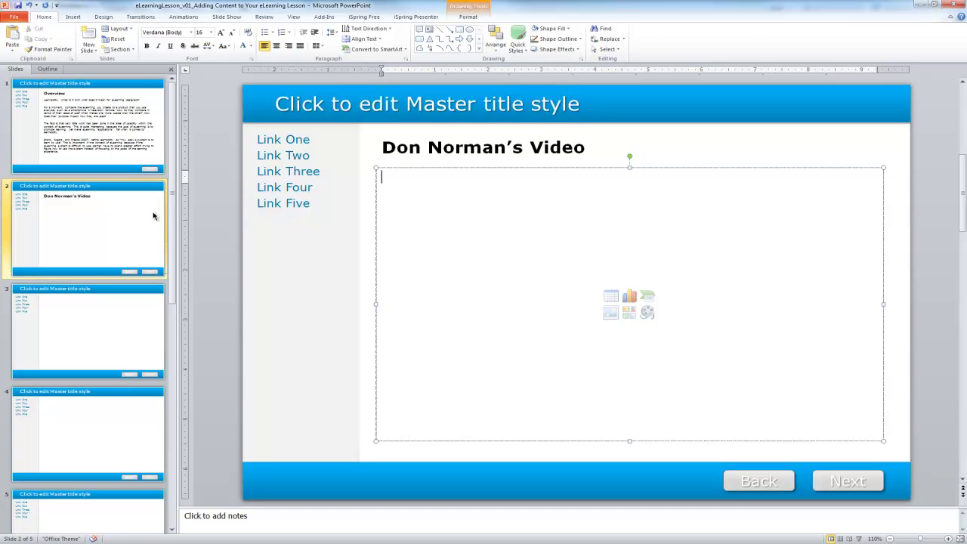
pyautogui.click(126, 230)
pyautogui.click(68, 17)
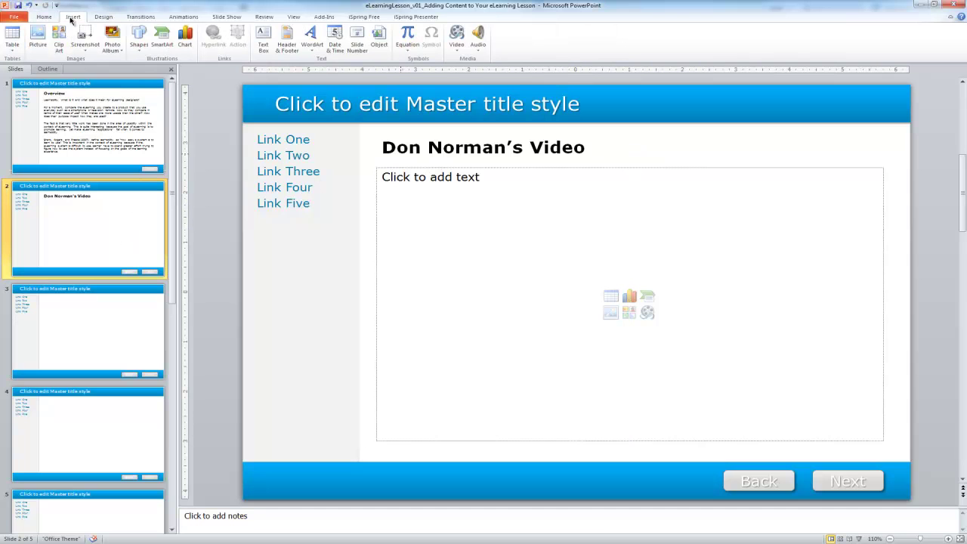
pyautogui.click(456, 49)
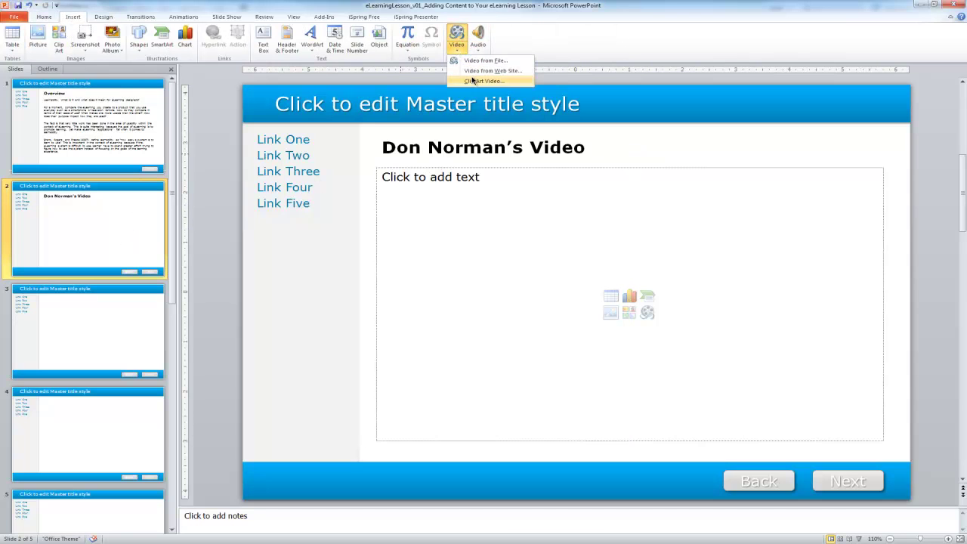
pyautogui.click(473, 72)
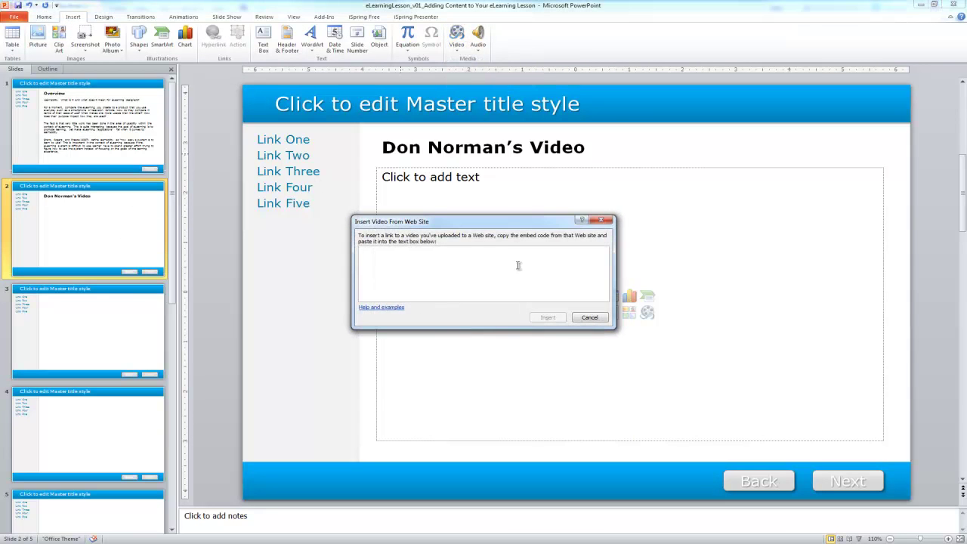
pyautogui.hotkey('ctrl', 'v')
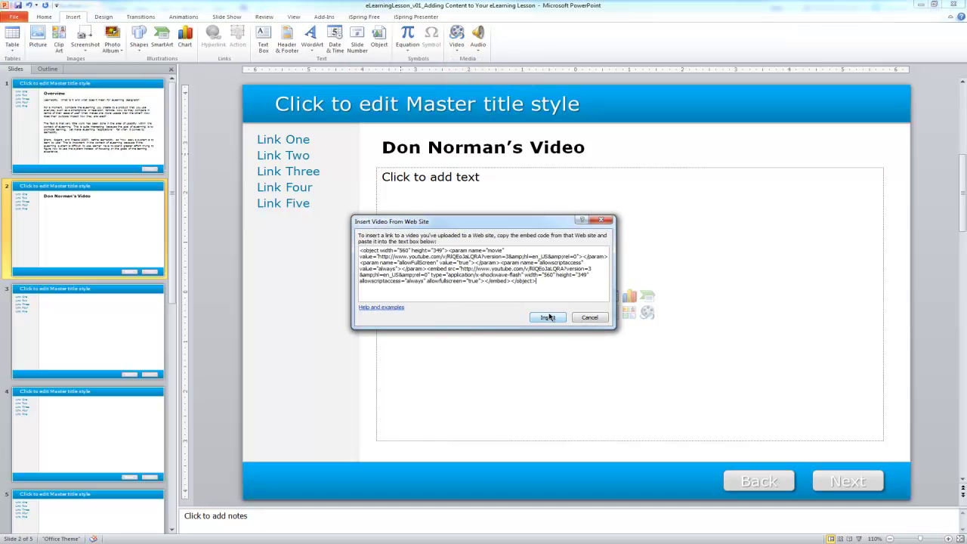
pyautogui.click(548, 317)
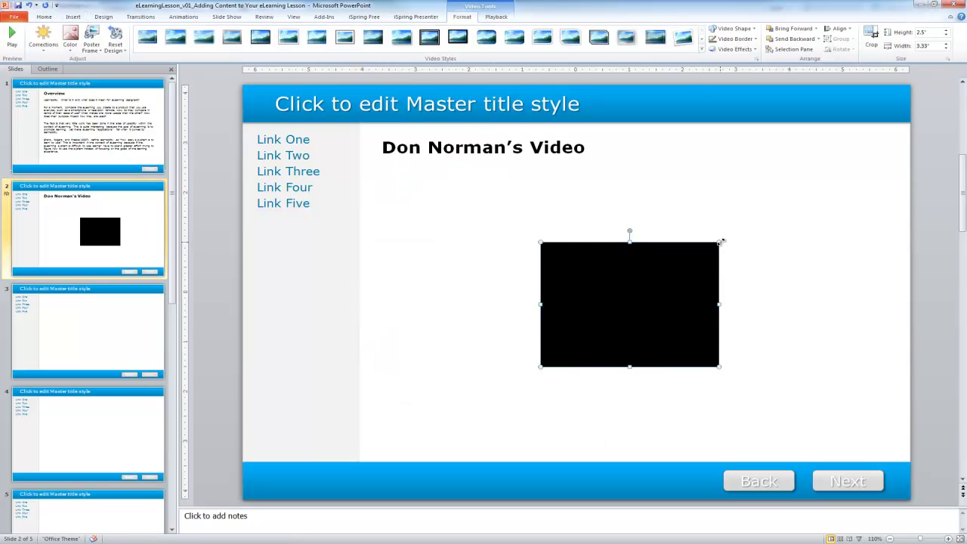
# Enlarge the video on slide 2 to about 4.5" high by 6" wide and place it in the right half of the content area
pyautogui.moveTo(720, 242); pyautogui.dragTo(826, 183)
pyautogui.moveTo(773, 257); pyautogui.dragTo(818, 294)
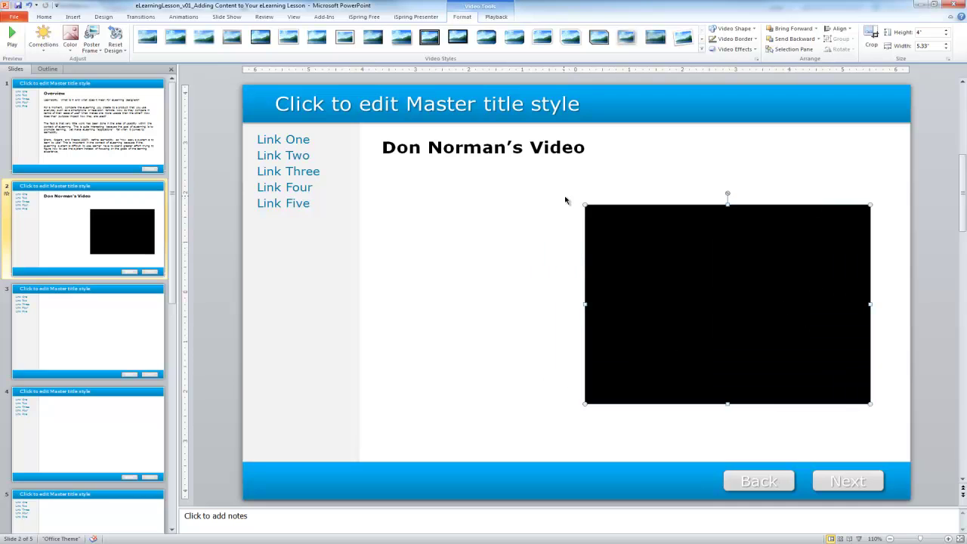
pyautogui.moveTo(586, 205); pyautogui.dragTo(550, 180)
pyautogui.moveTo(722, 259); pyautogui.dragTo(733, 268)
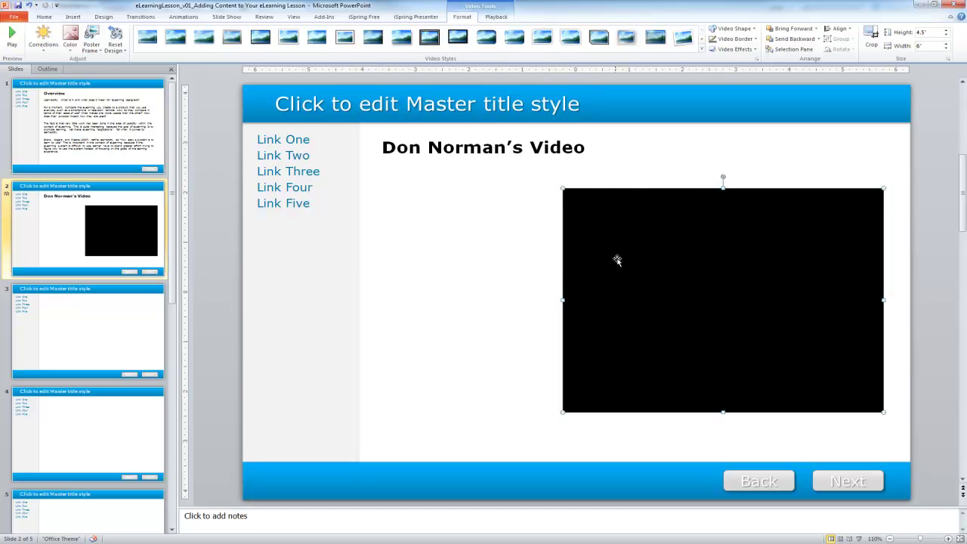
pyautogui.click(525, 279)
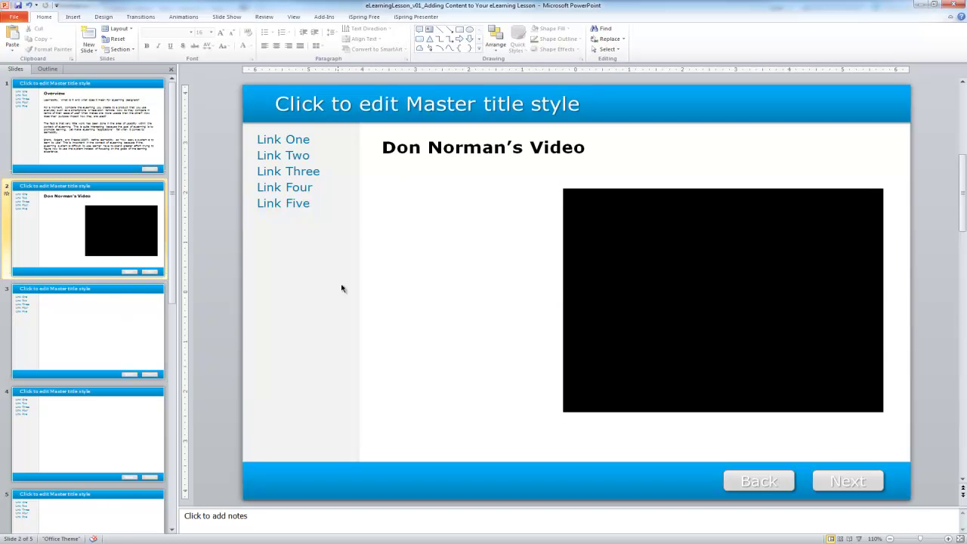
# Draw a text box in the empty area beside the video on slide 2 and enter the placeholder word "text"
pyautogui.click(430, 31)
pyautogui.moveTo(371, 189); pyautogui.dragTo(547, 414)
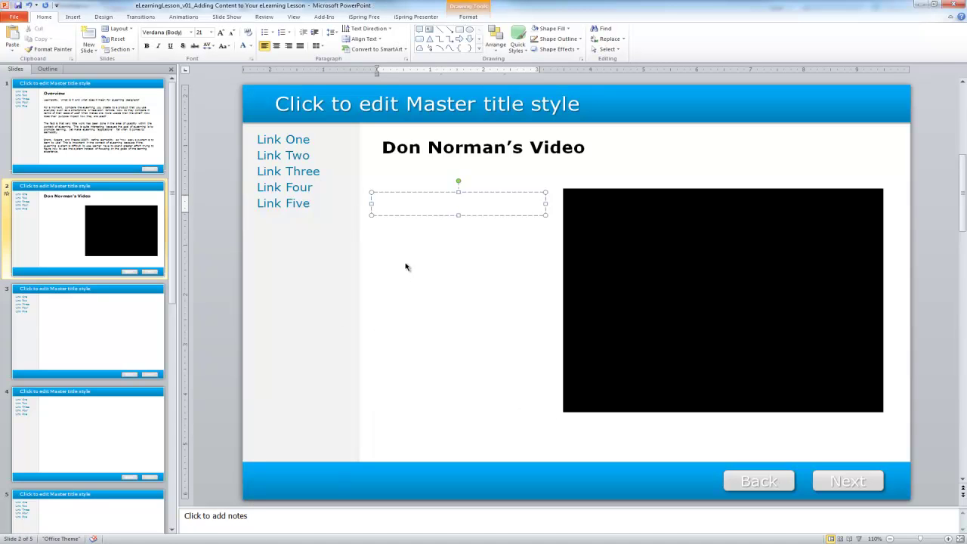
pyautogui.write('text')
# Switch to the SampleLessonPlan document in Word and copy the two paragraphs from "The aim of this workshop" through "progress through the workshop."
pyautogui.click(257, 492)
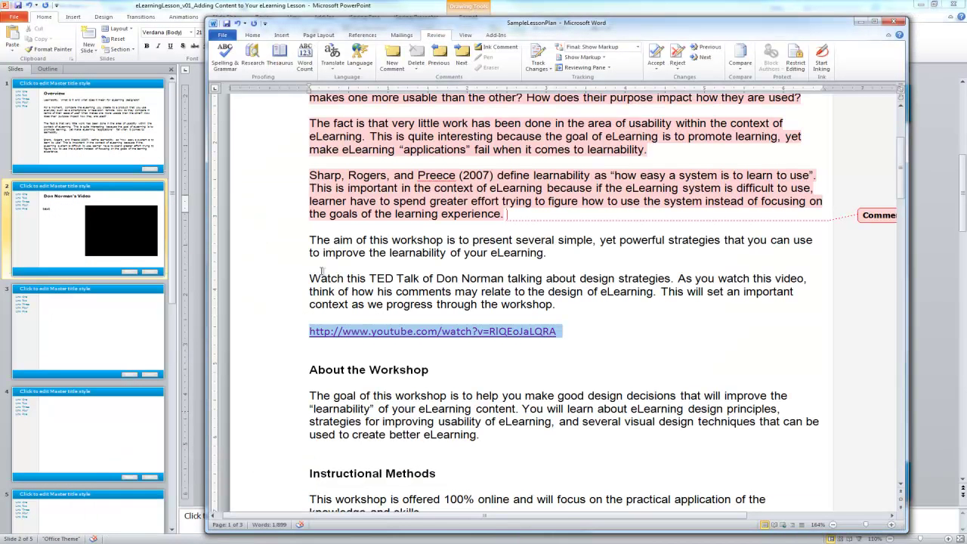
pyautogui.moveTo(307, 239); pyautogui.dragTo(601, 306)
pyautogui.hotkey('ctrl', 'c')
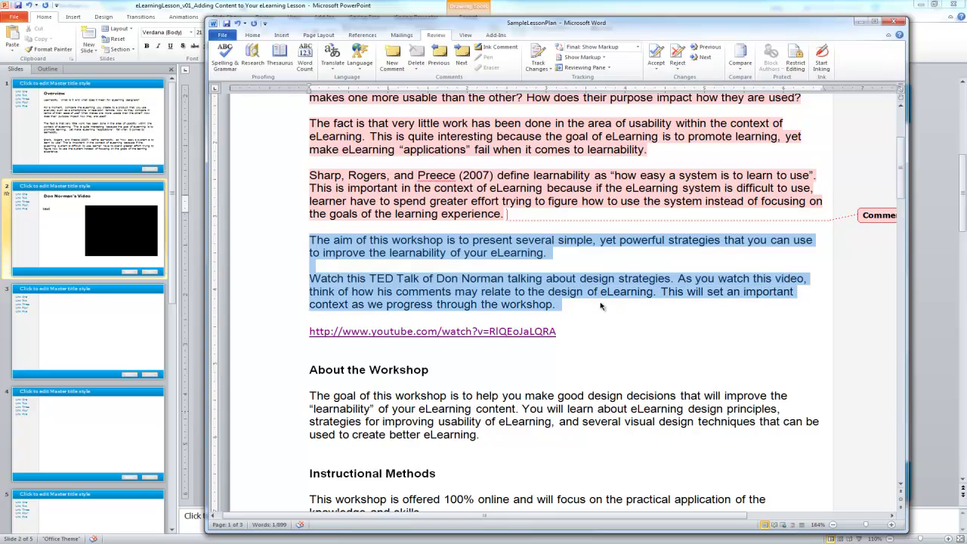
# Switch back to PowerPoint and replace the placeholder word "text" beside the video on slide 2 with the copied paragraphs, keeping text only
pyautogui.click(294, 7)
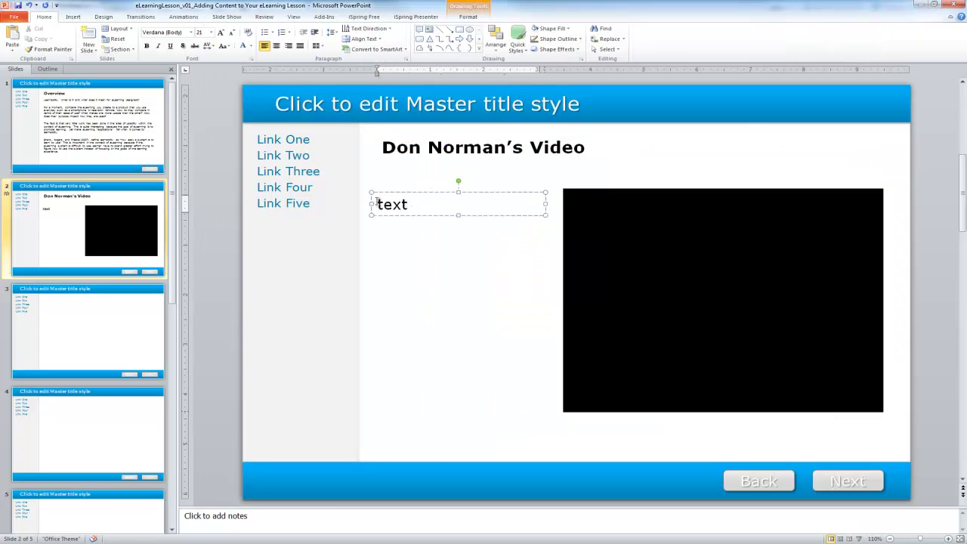
pyautogui.moveTo(378, 202); pyautogui.dragTo(408, 203)
pyautogui.rightClick(406, 206)
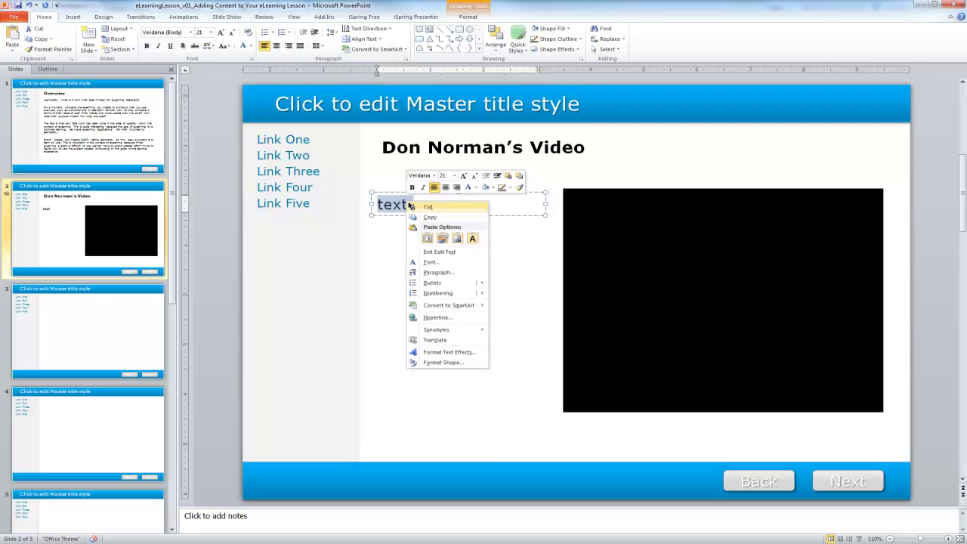
pyautogui.click(473, 237)
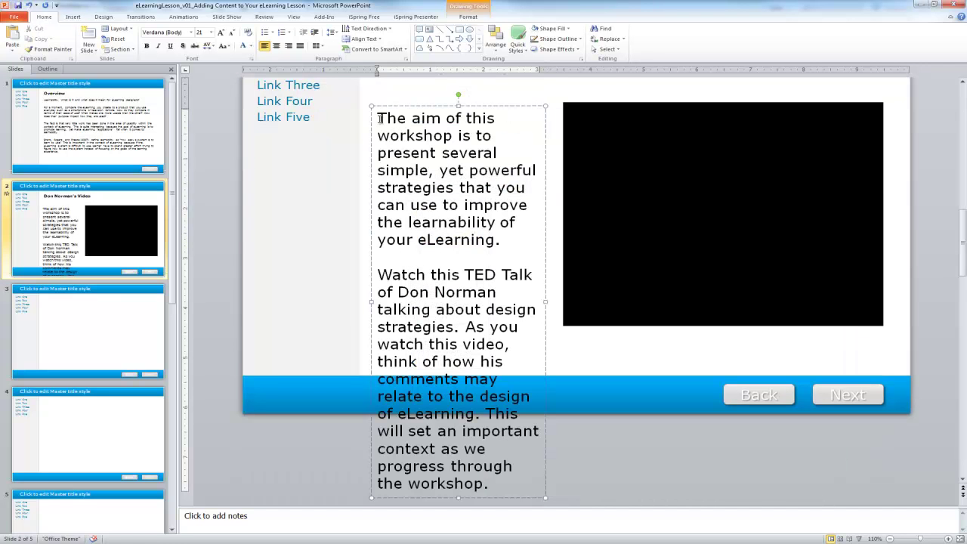
# Set the slide 2 text box to font size 14 and move it slightly down beside the video
pyautogui.click(390, 108)
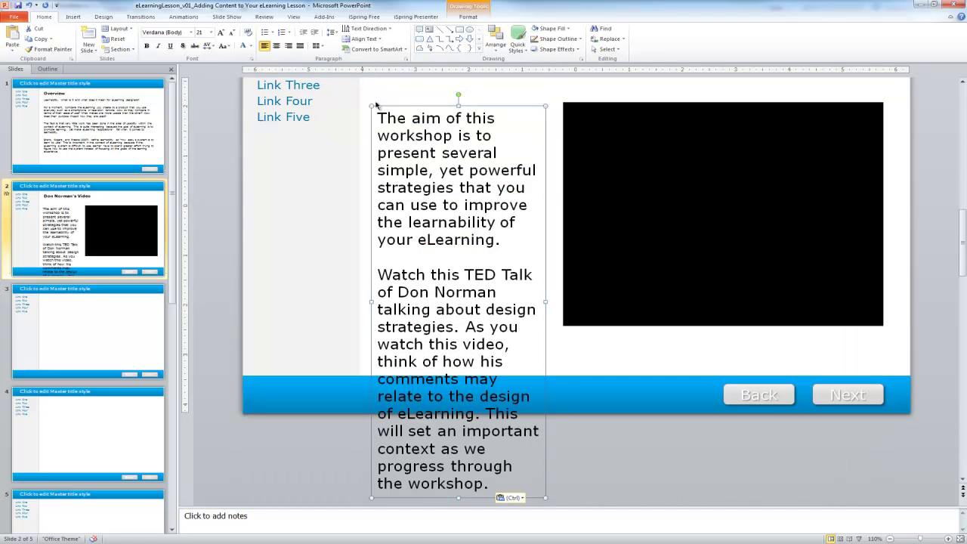
pyautogui.click(211, 32)
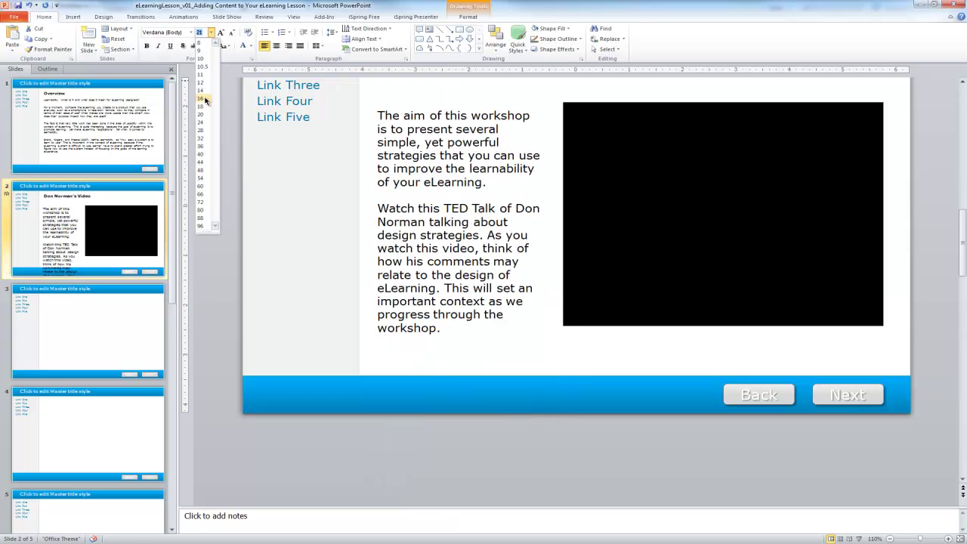
pyautogui.click(202, 91)
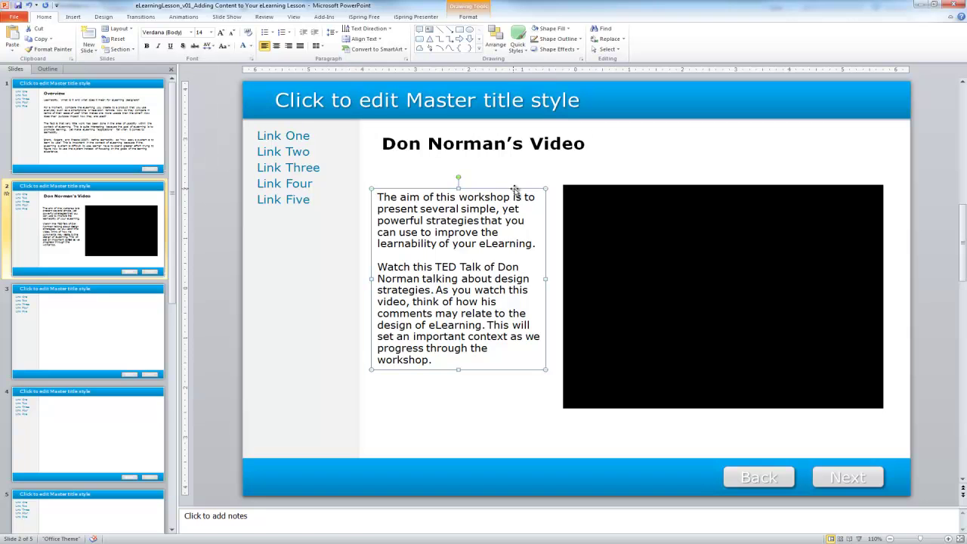
pyautogui.moveTo(514, 189); pyautogui.dragTo(515, 199)
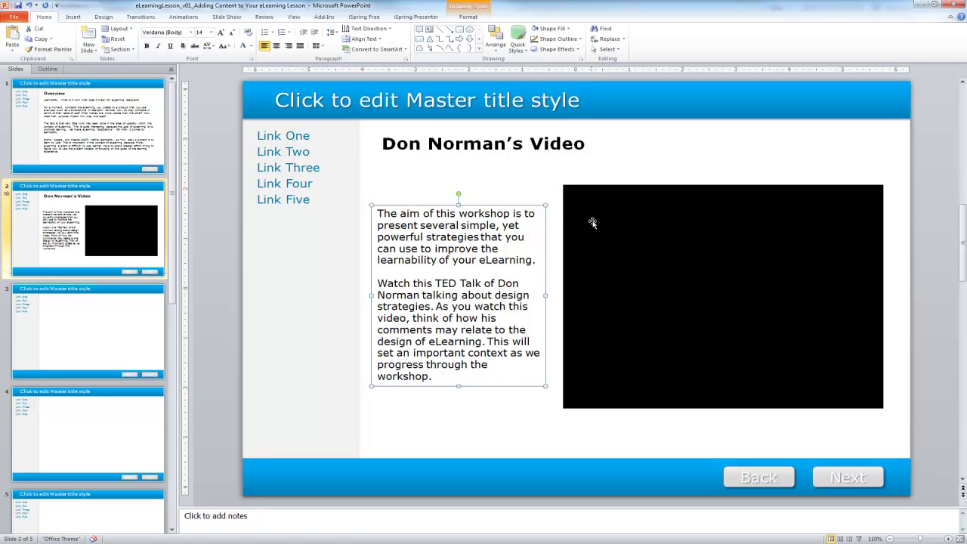
pyautogui.click(108, 269)
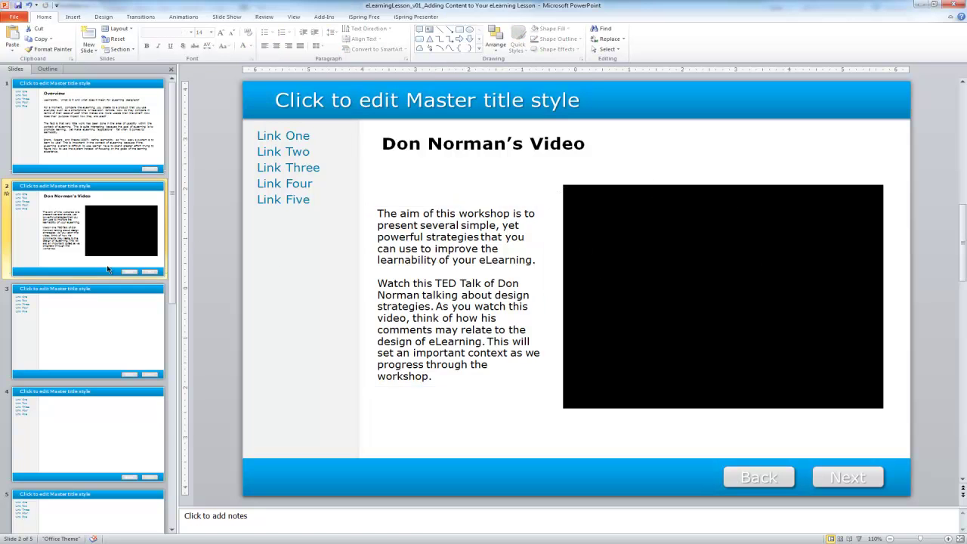
# Go to slide 3, then switch to the Word lesson plan and copy the paragraph under "About the Workshop"
pyautogui.click(81, 349)
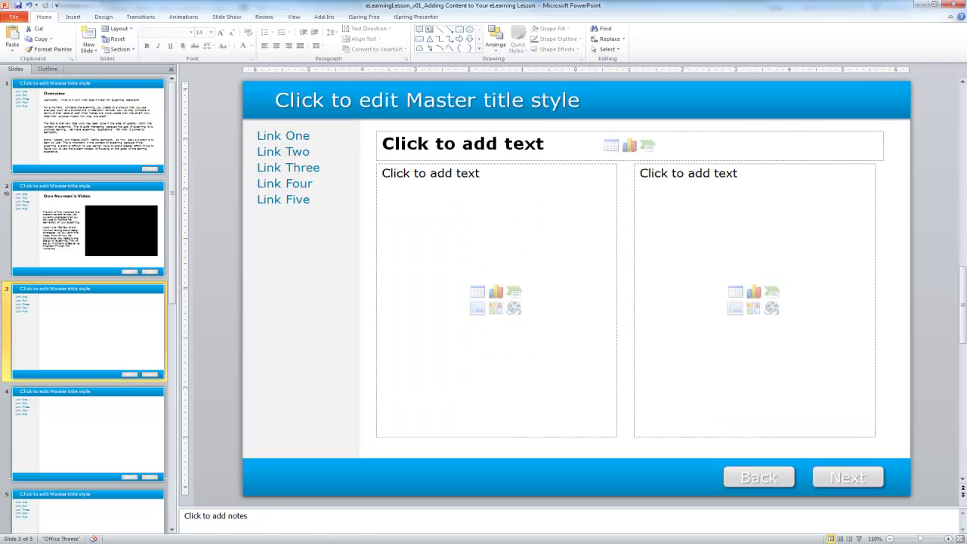
pyautogui.moveTo(233, 522)
pyautogui.click(257, 492)
pyautogui.scroll(-3, 386, 333)
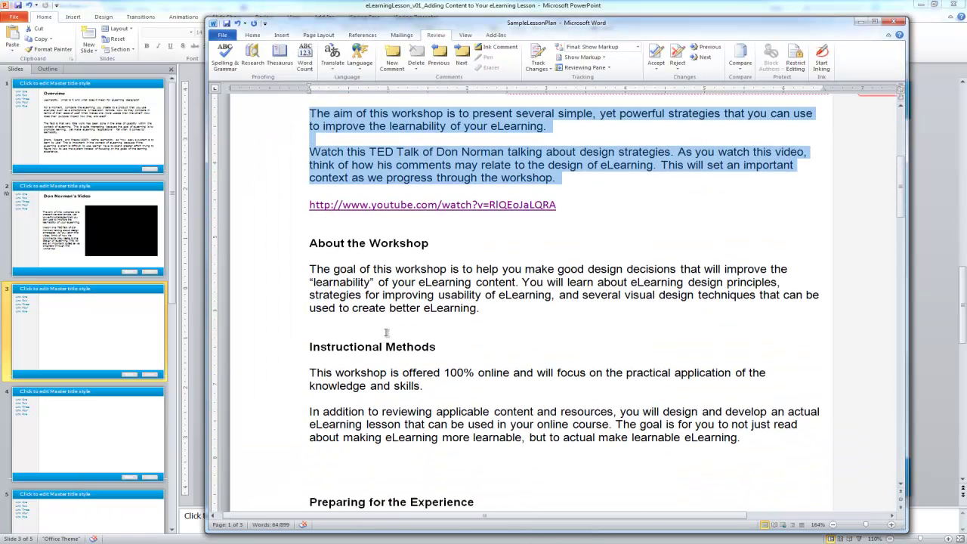
pyautogui.moveTo(477, 309); pyautogui.dragTo(290, 274)
pyautogui.hotkey('ctrl', 'c')
# Switch back to PowerPoint and enter "About the Workshop" as the heading of slide 3
pyautogui.click(145, 309)
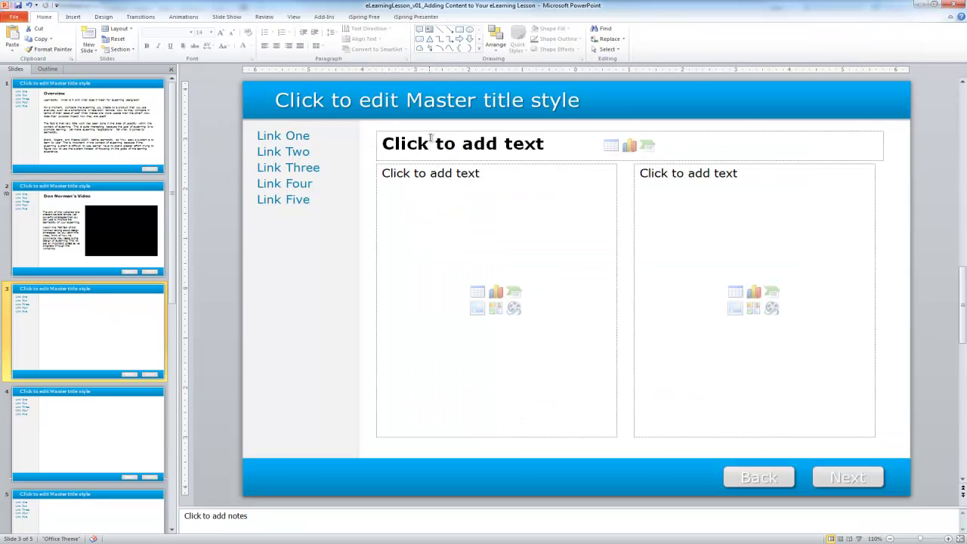
pyautogui.click(427, 142)
pyautogui.write('Ab')
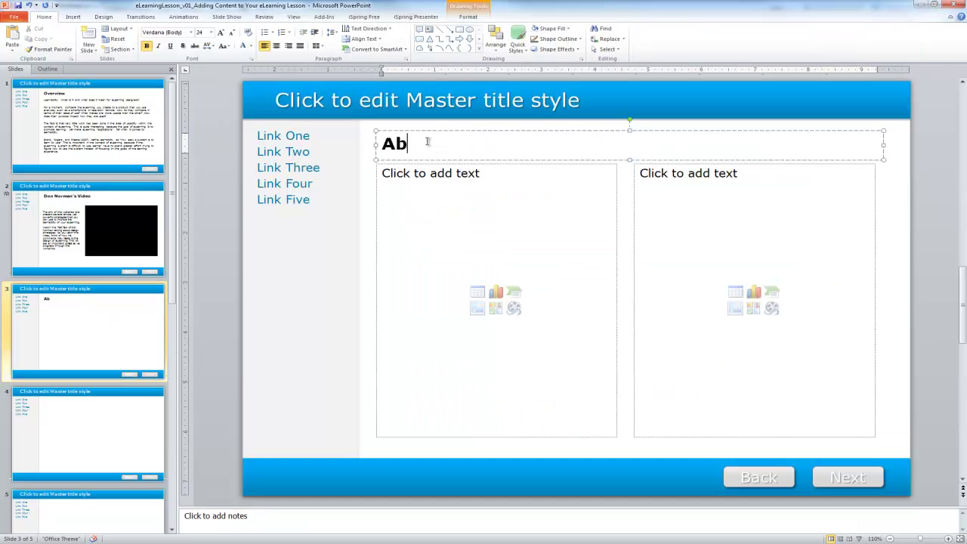
pyautogui.write('out the Workshop')
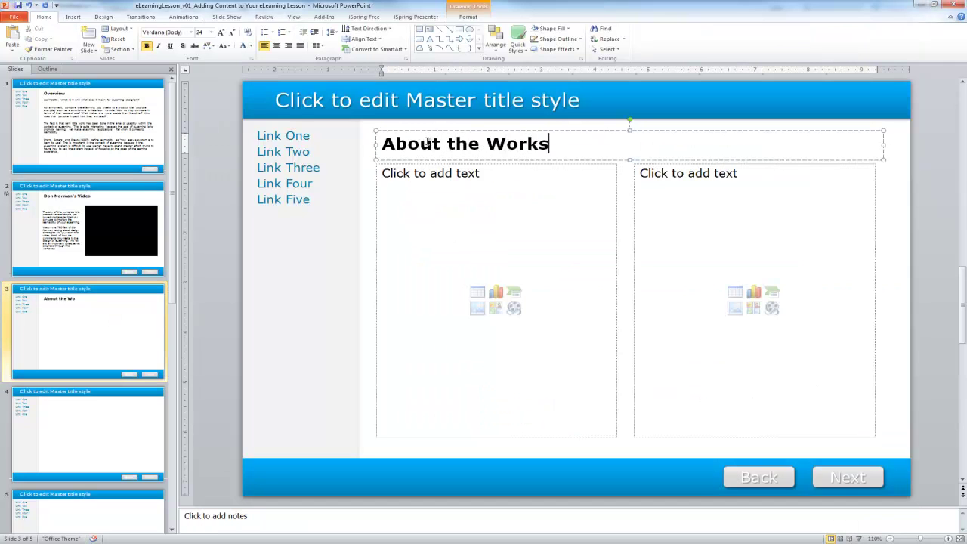
# Paste the copied workshop goal paragraph as text only into the left content placeholder of slide 3
pyautogui.click(393, 173)
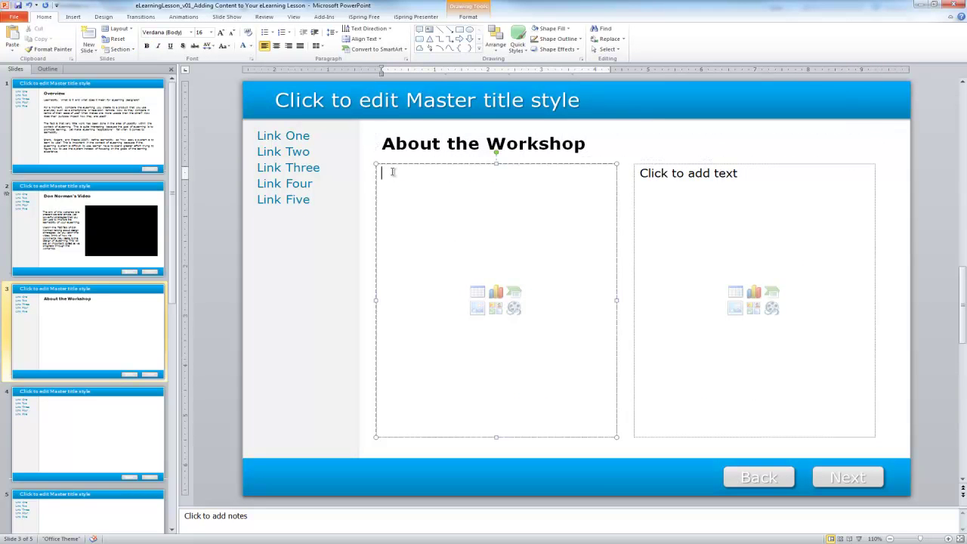
pyautogui.rightClick(393, 174)
pyautogui.click(460, 208)
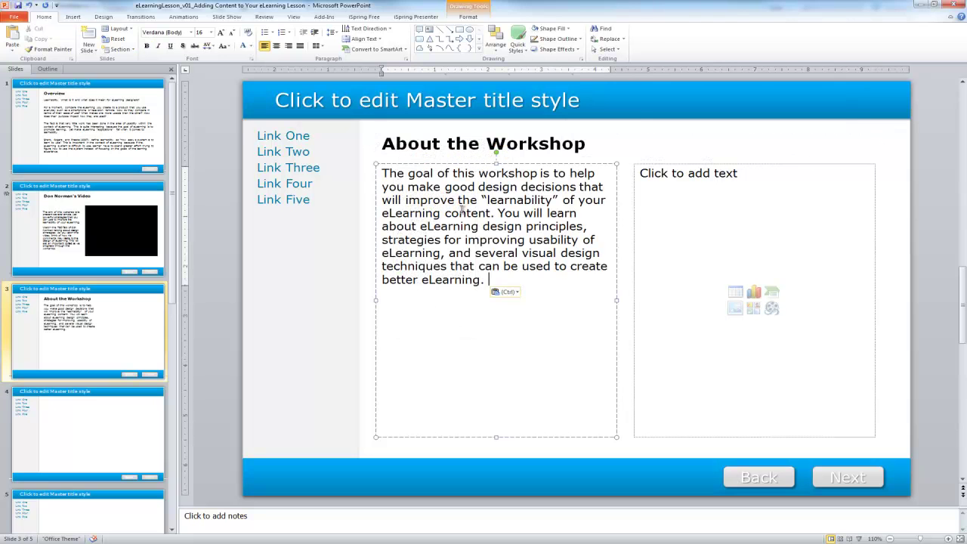
pyautogui.click(886, 214)
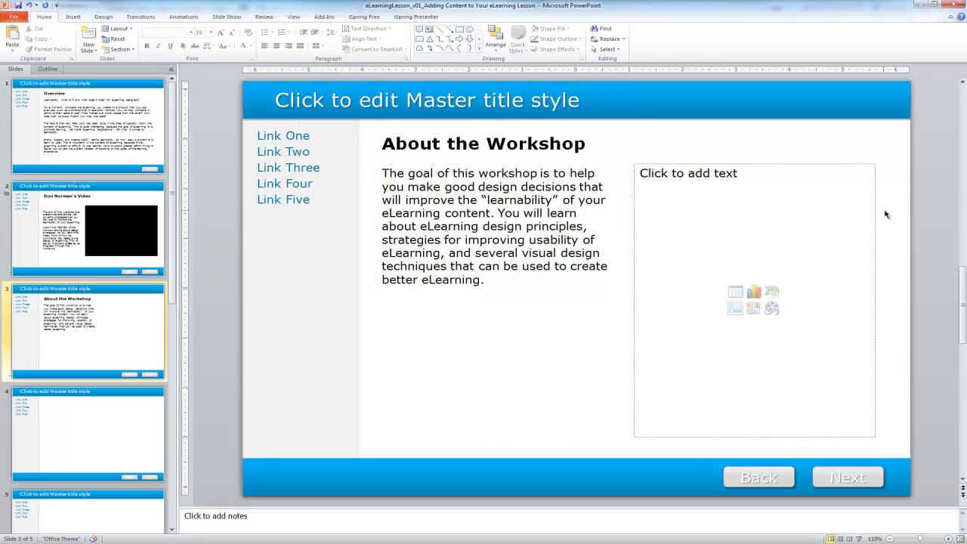
# Search clip art for "notepad" and insert the "Notepad and pen" photo into the right content placeholder of slide 3
pyautogui.click(753, 307)
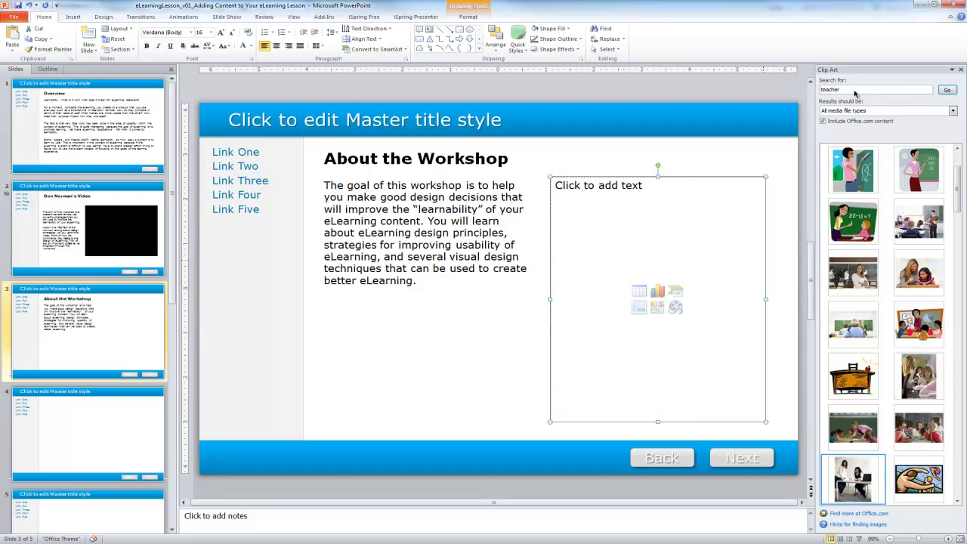
pyautogui.moveTo(855, 93); pyautogui.dragTo(815, 94)
pyautogui.write('notepad')
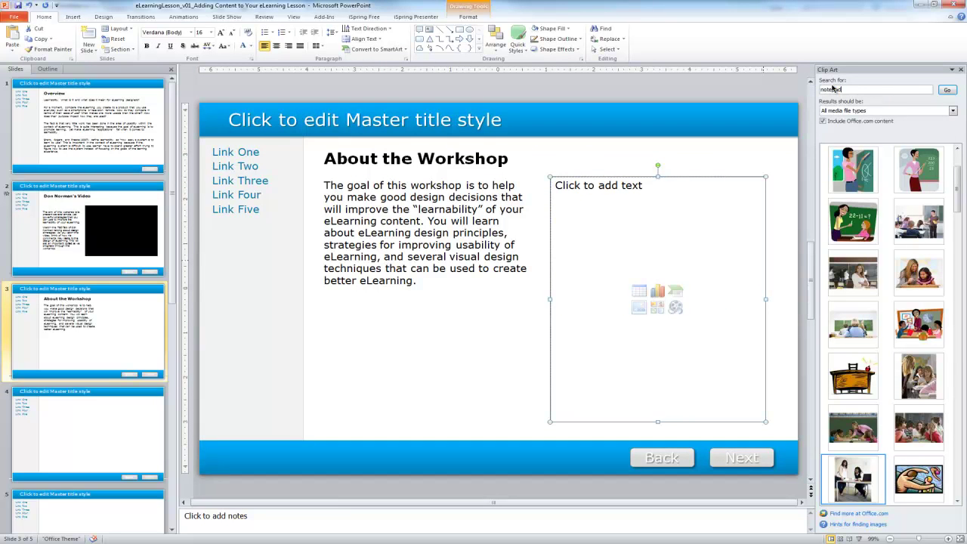
pyautogui.click(947, 90)
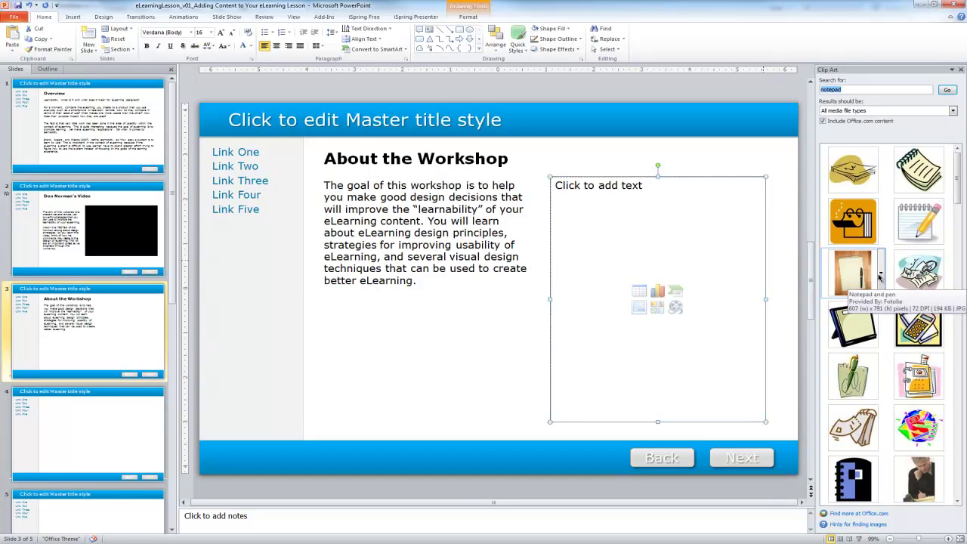
pyautogui.click(880, 274)
pyautogui.click(810, 308)
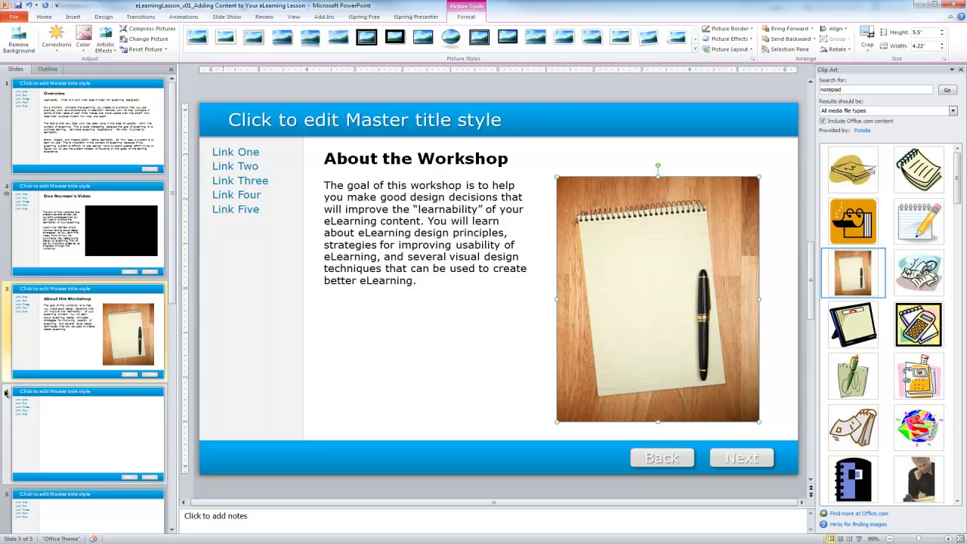
pyautogui.click(105, 365)
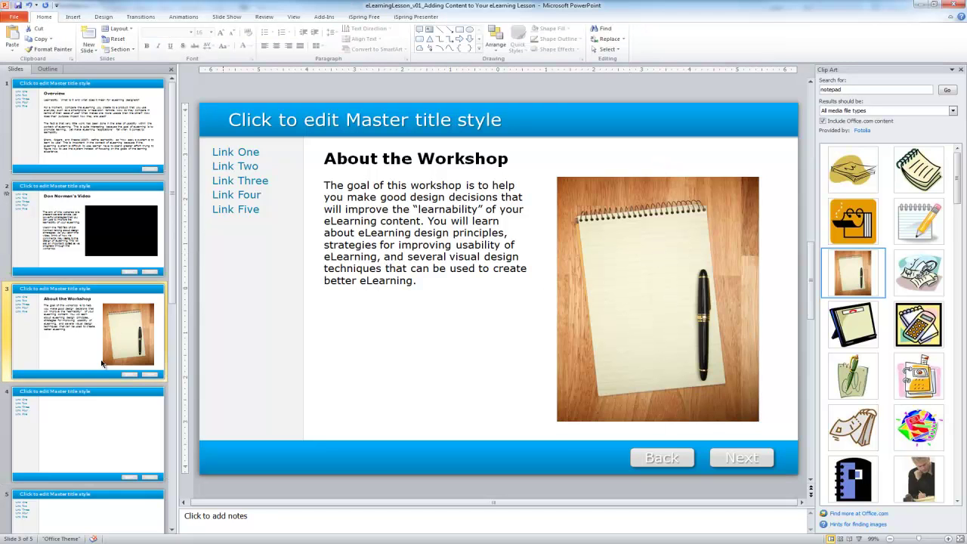
# Go to slide 4, then switch to the SampleLessonPlan document in Word and copy the two paragraphs under "Instructional Methods"
pyautogui.click(103, 414)
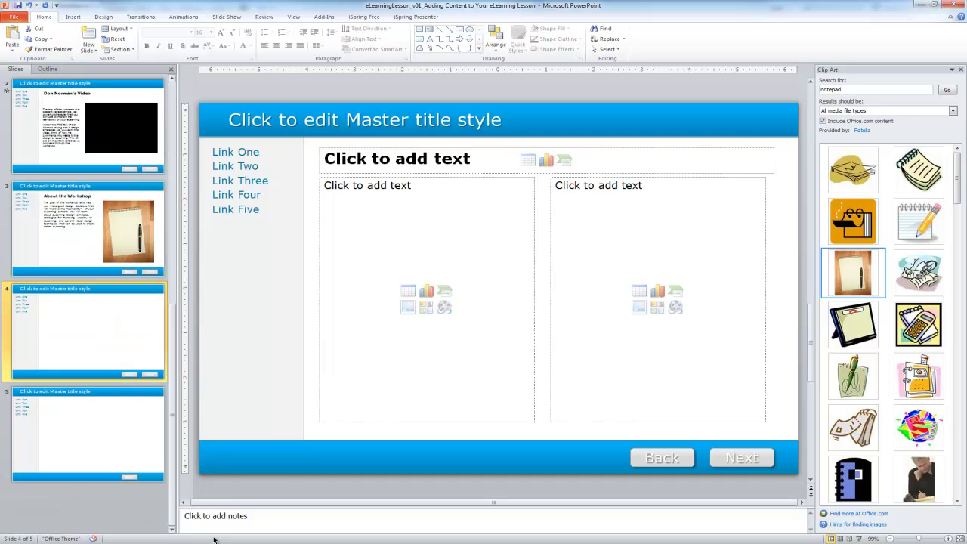
pyautogui.moveTo(200, 541)
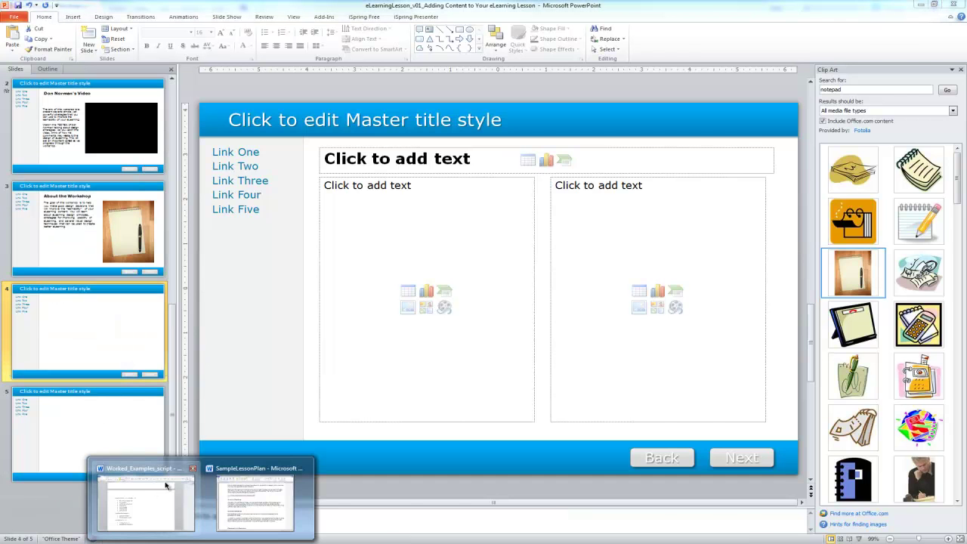
pyautogui.click(287, 498)
pyautogui.scroll(-2, 404, 333)
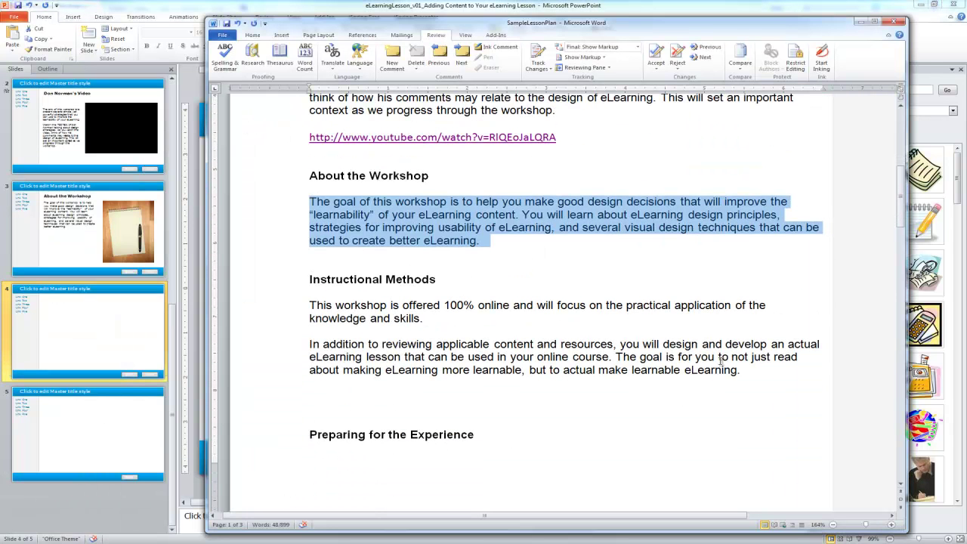
pyautogui.moveTo(746, 370); pyautogui.dragTo(319, 306)
pyautogui.hotkey('ctrl', 'c')
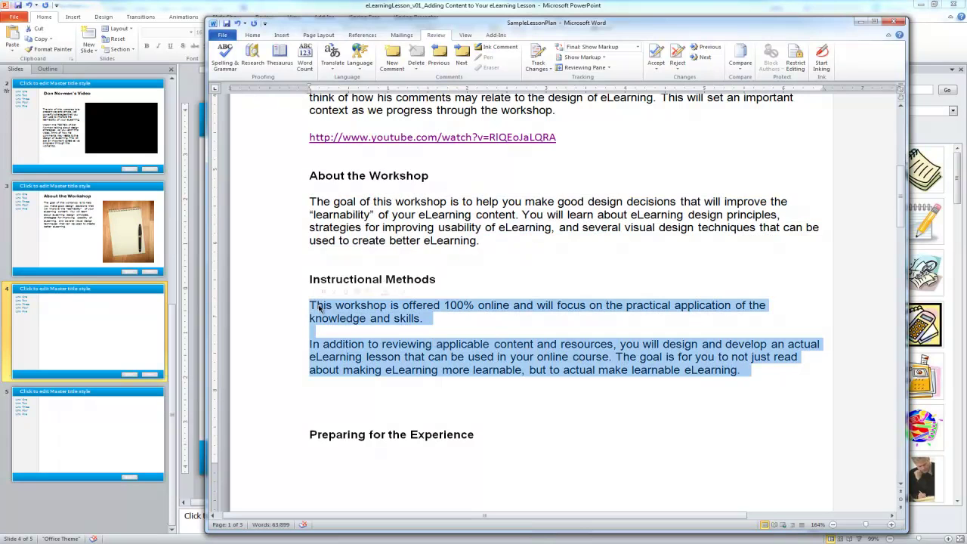
# Switch back to PowerPoint and enter "Instructional Methods" as the heading of slide 4
pyautogui.click(34, 305)
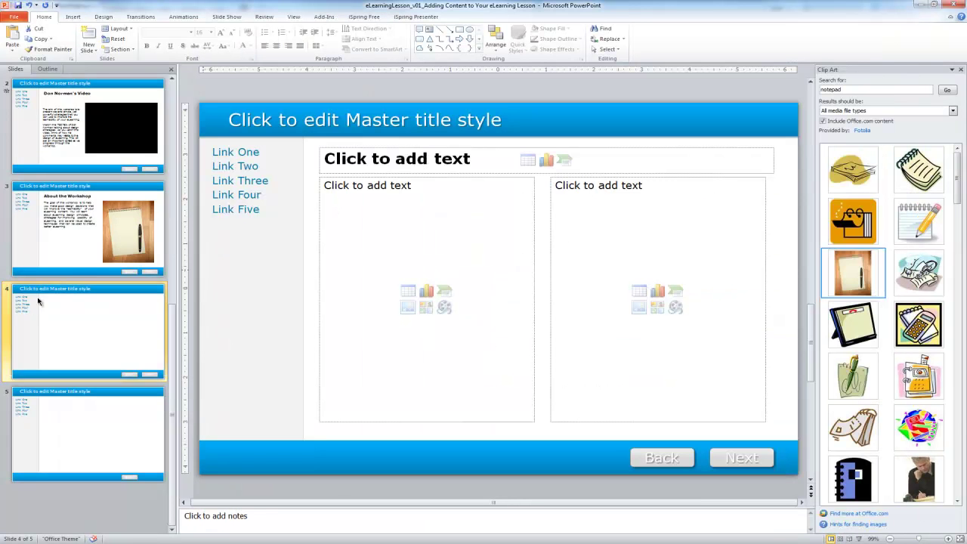
pyautogui.click(435, 155)
pyautogui.write('Inst')
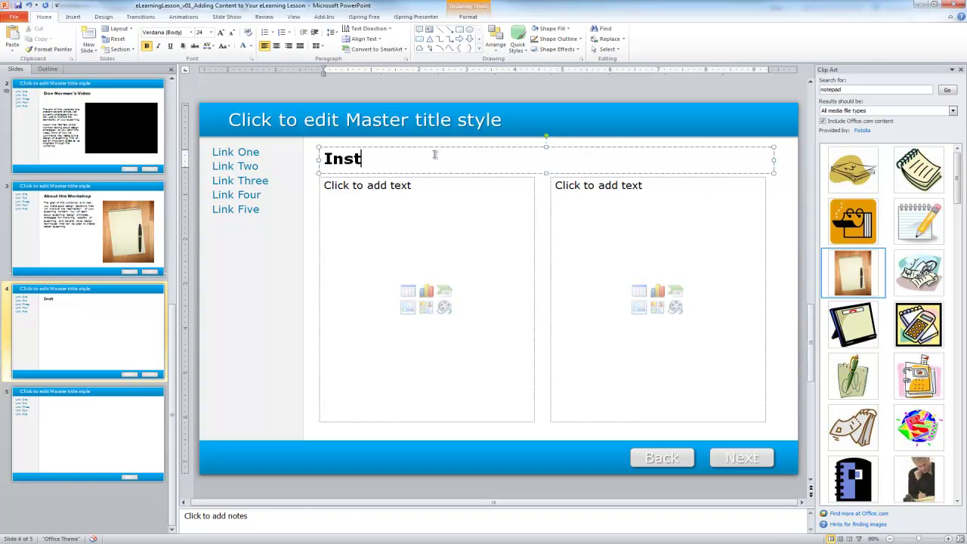
pyautogui.write('ructional Methods')
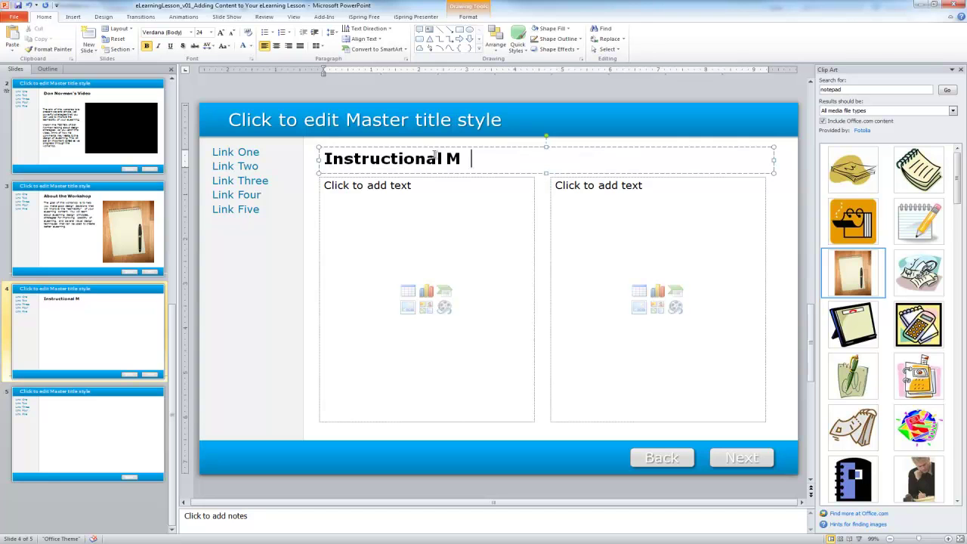
# Paste the copied Instructional Methods paragraphs as text only into the right content placeholder of slide 4
pyautogui.click(394, 187)
pyautogui.click(574, 186)
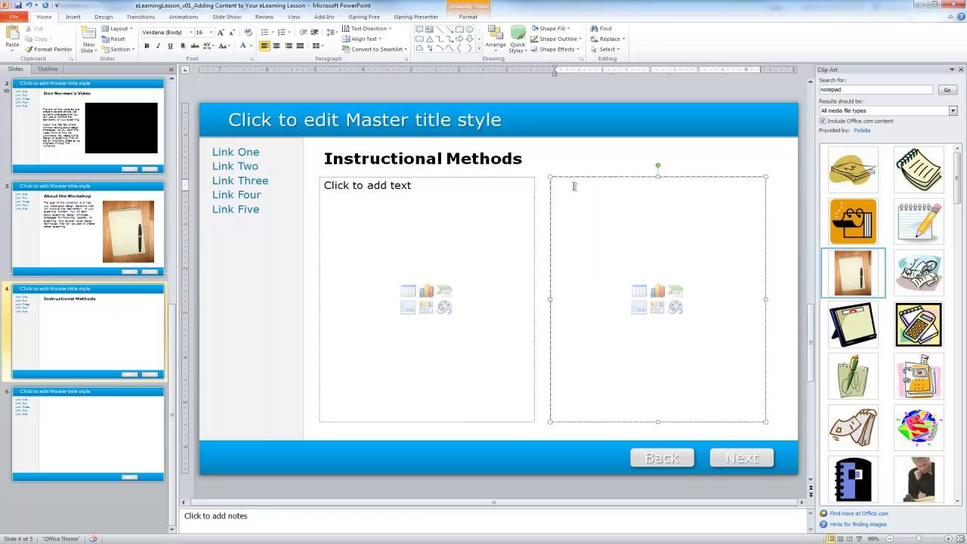
pyautogui.rightClick(578, 189)
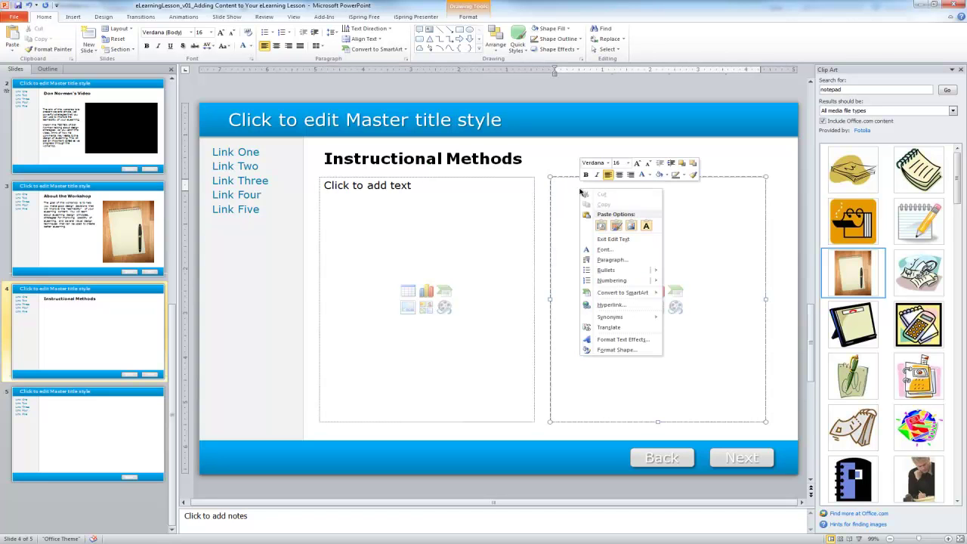
pyautogui.click(646, 227)
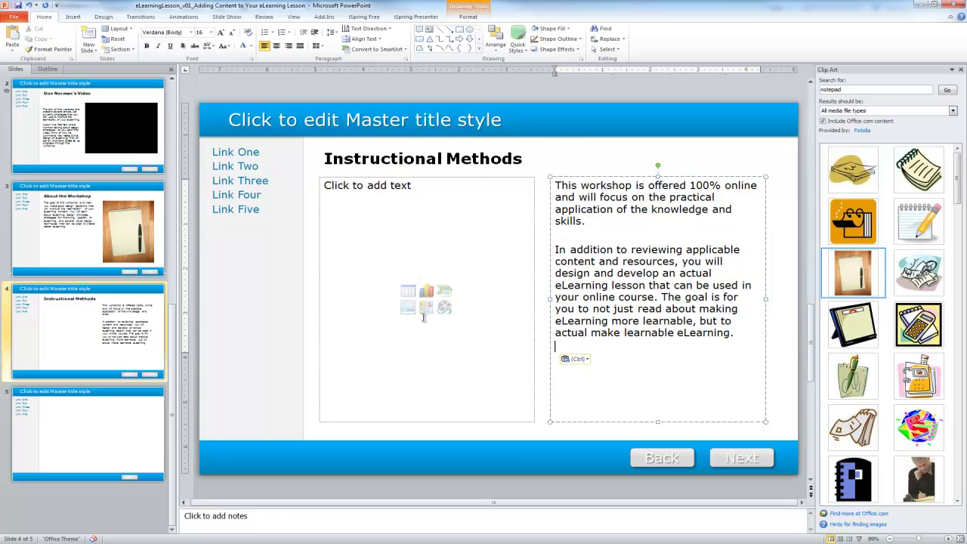
# Search clip art for "teacher" and insert the photo of a teacher with two students at a table into slide 4's left content placeholder
pyautogui.click(432, 311)
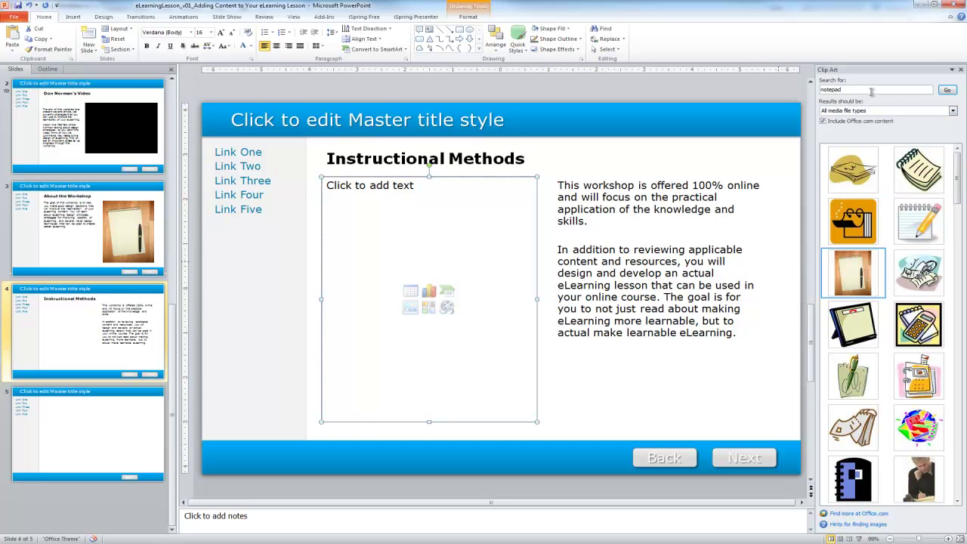
pyautogui.doubleClick(861, 91)
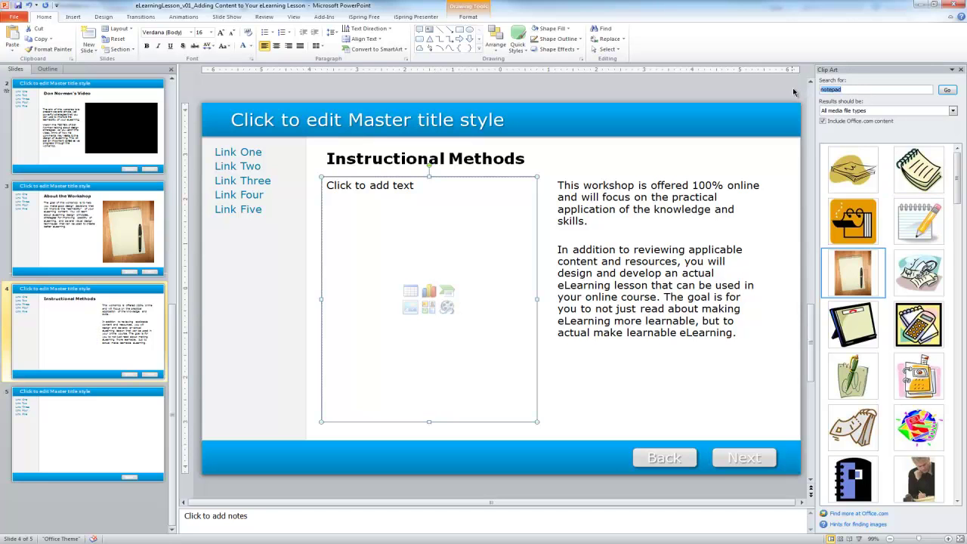
pyautogui.write('teacher')
pyautogui.click(946, 90)
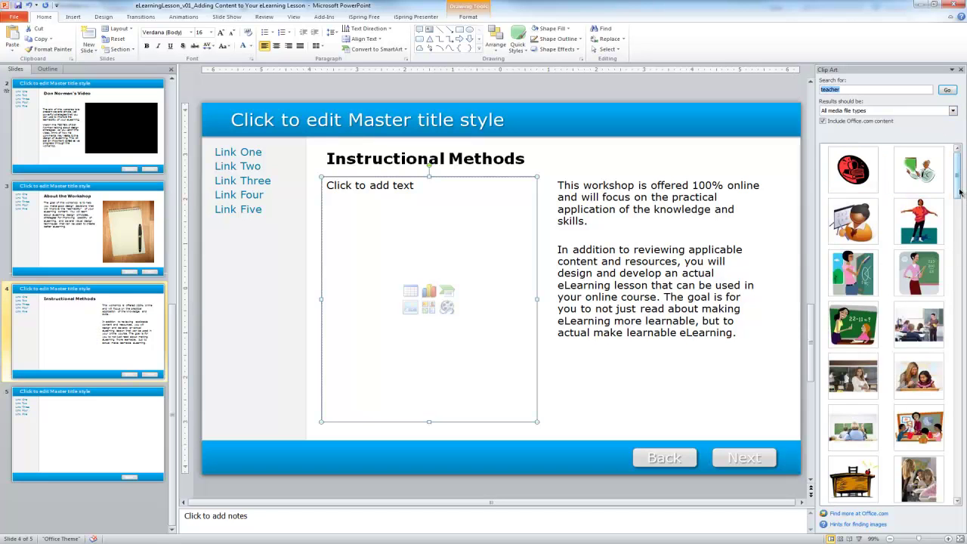
pyautogui.moveTo(957, 195); pyautogui.dragTo(960, 213)
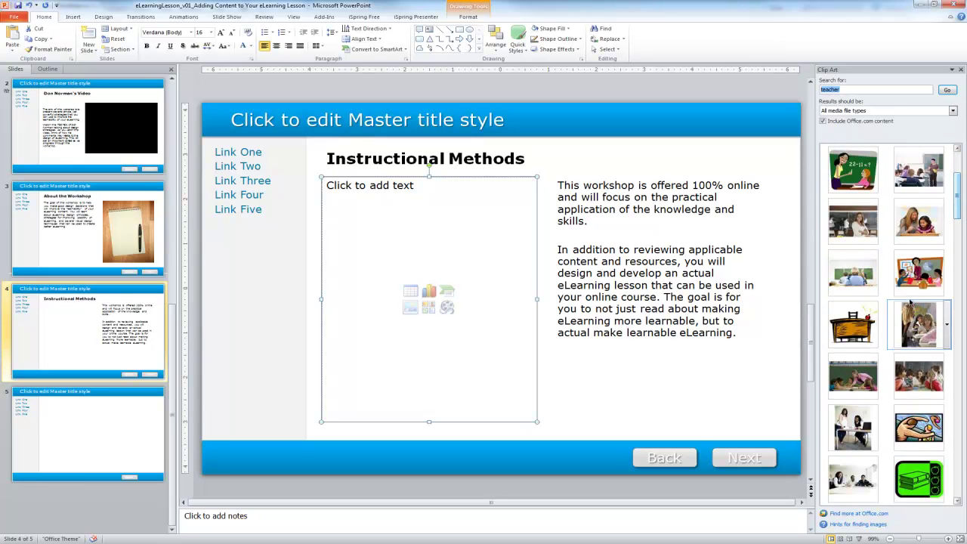
pyautogui.moveTo(878, 436)
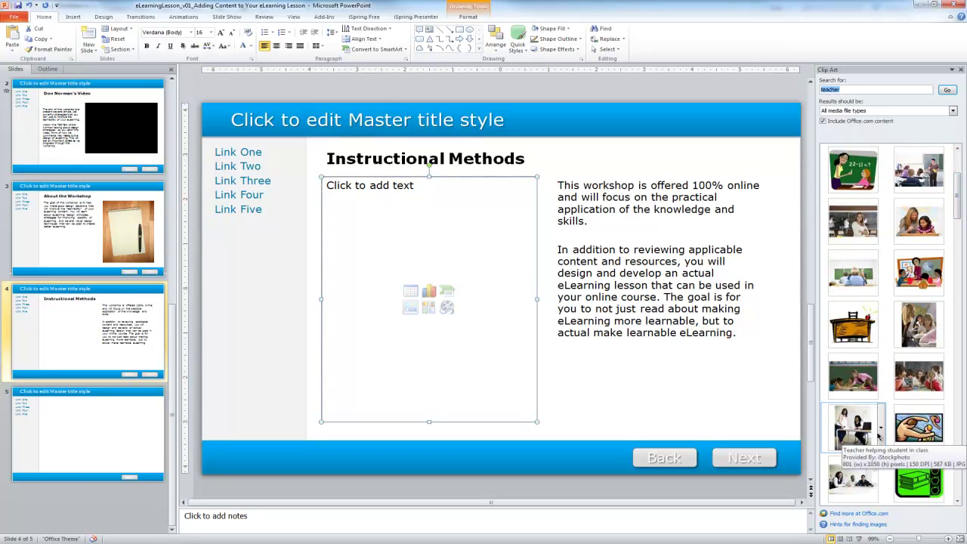
pyautogui.click(880, 479)
pyautogui.click(809, 383)
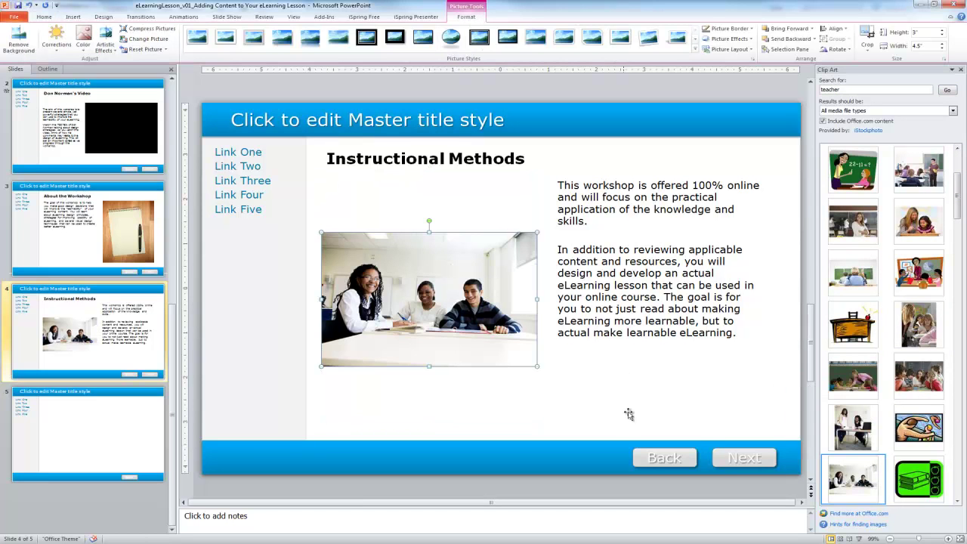
# Move the classroom photo on slide 4 straight up so its upper edge lines up with the first line of the adjacent text
pyautogui.click(424, 411)
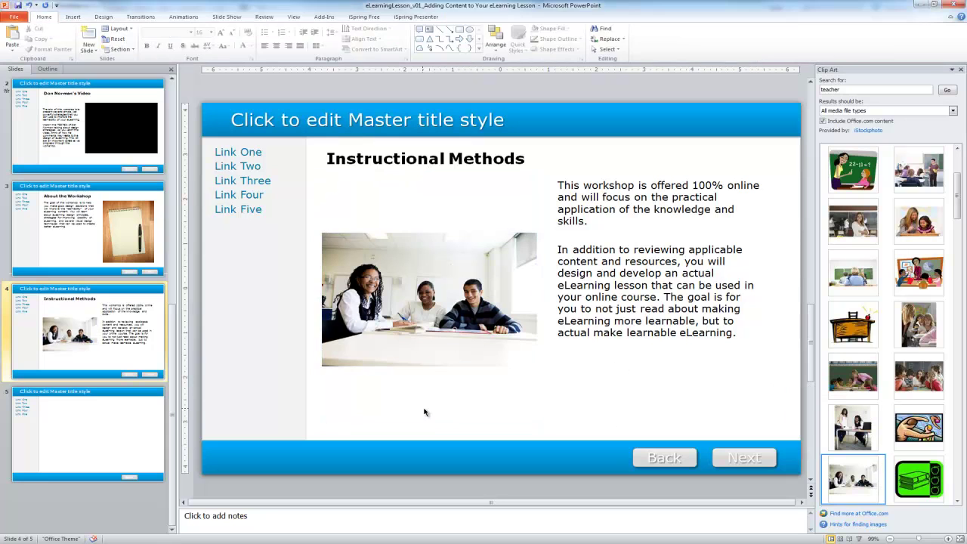
pyautogui.click(431, 305)
pyautogui.press('Up')
pyautogui.press('Up')
pyautogui.press('Up')
pyautogui.press('Up')
pyautogui.press('Up')
pyautogui.press('Up')
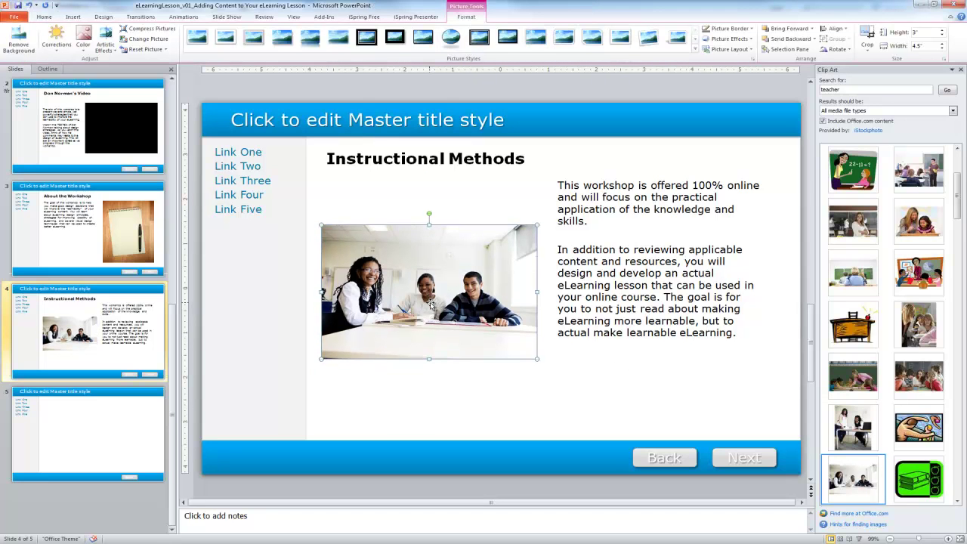
pyautogui.press('Up')
pyautogui.press('Up')
pyautogui.press('Up')
pyautogui.press('Up')
pyautogui.press('Up')
pyautogui.press('Up')
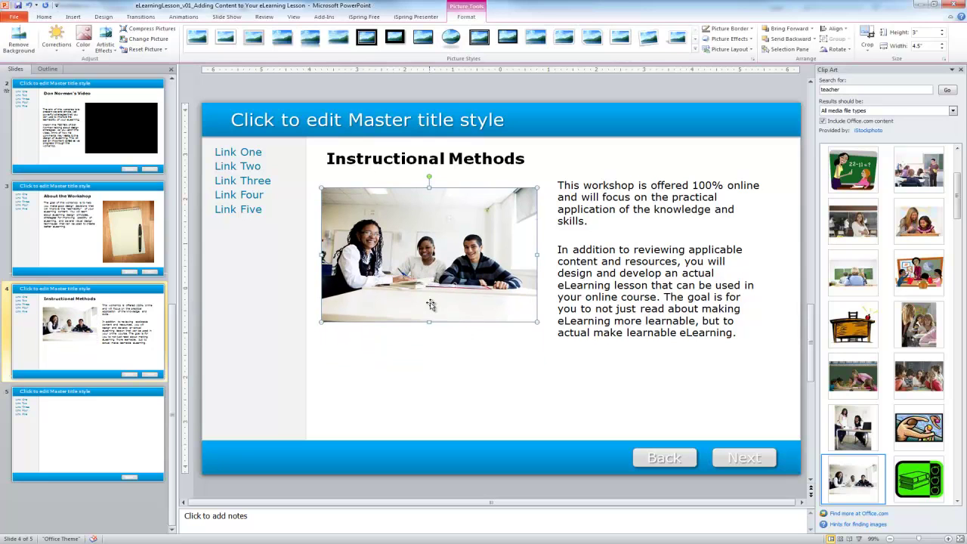
pyautogui.press('Up')
pyautogui.press('Up')
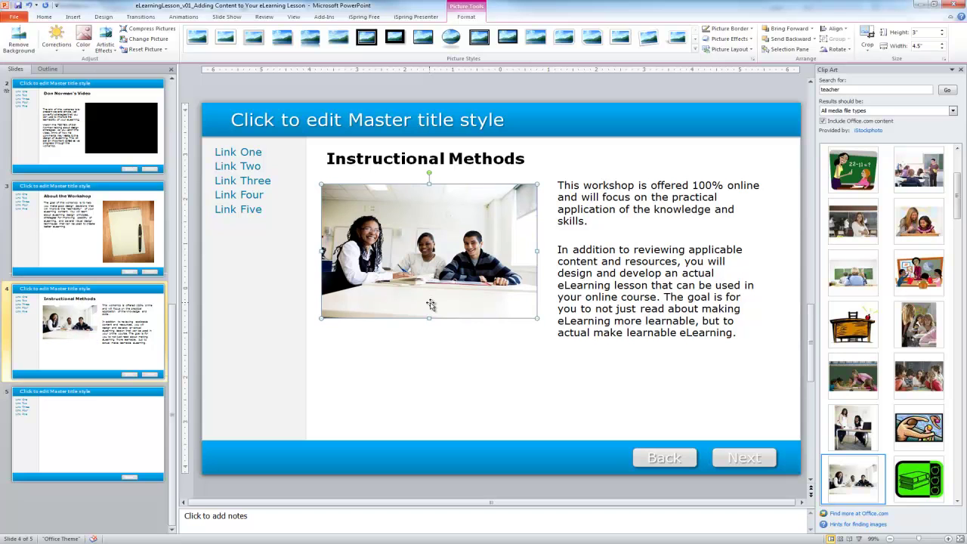
# On slide 5, enter "Summary" as the heading and "This is a summary." as the body text
pyautogui.click(82, 406)
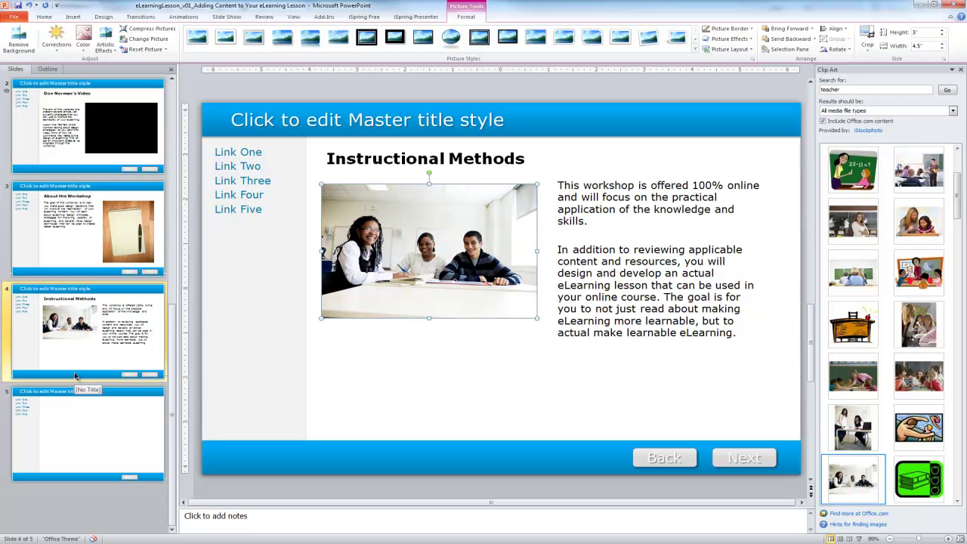
pyautogui.click(389, 160)
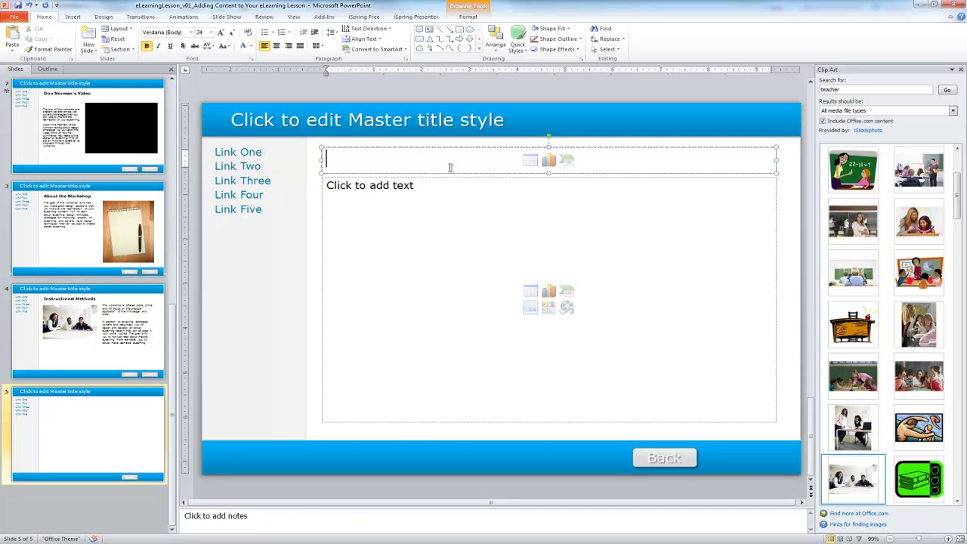
pyautogui.write('Summary')
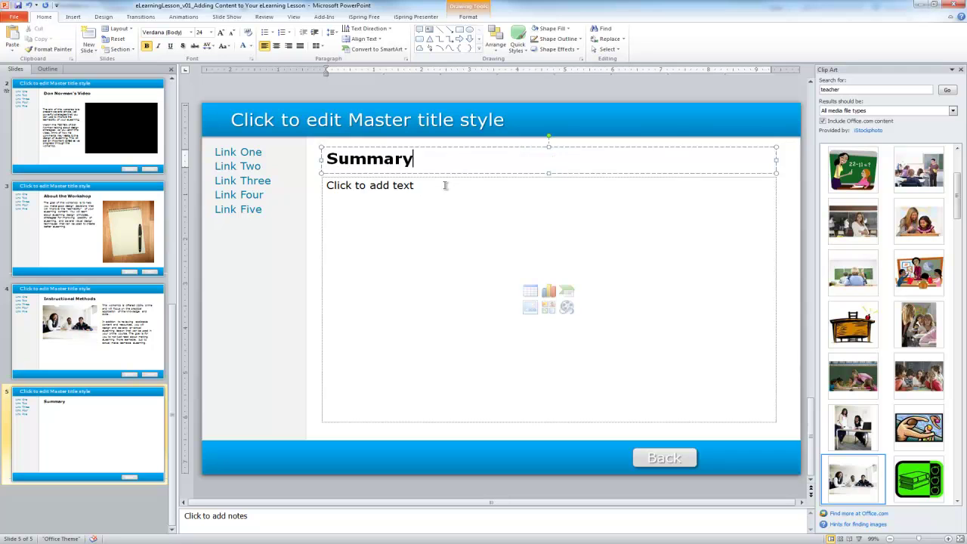
pyautogui.click(446, 186)
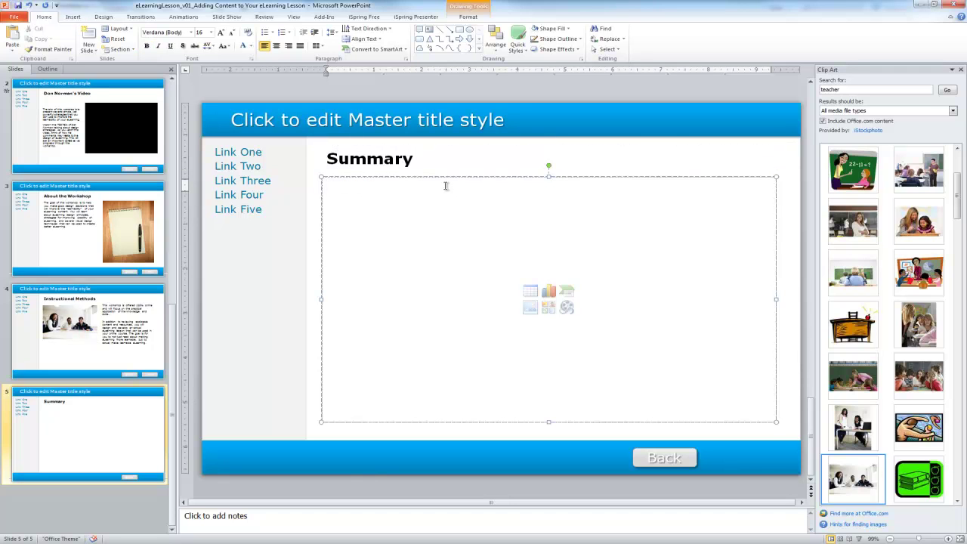
pyautogui.write('This is a ')
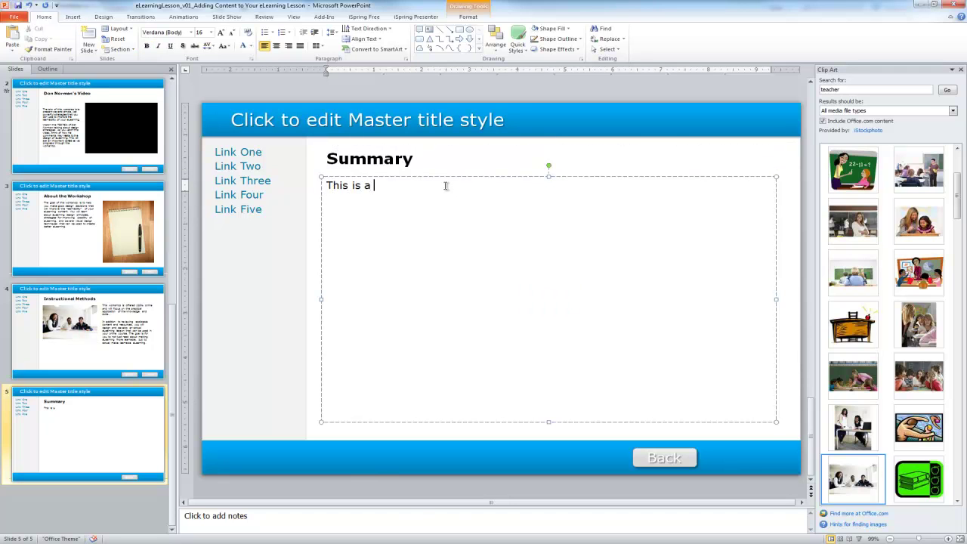
pyautogui.write('summary.')
pyautogui.click(83, 449)
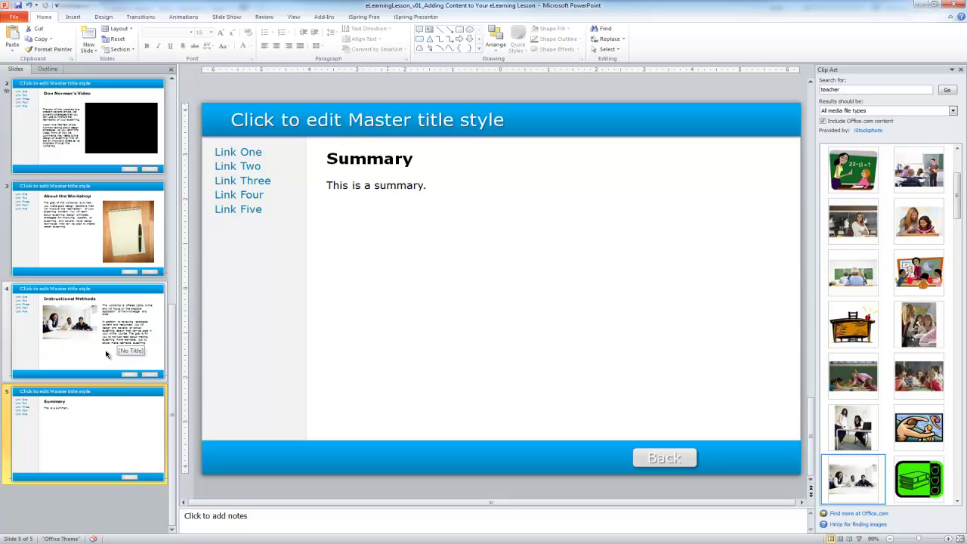
# Return to slide 1 and open the parent slide master in Slide Master view
pyautogui.click(89, 205)
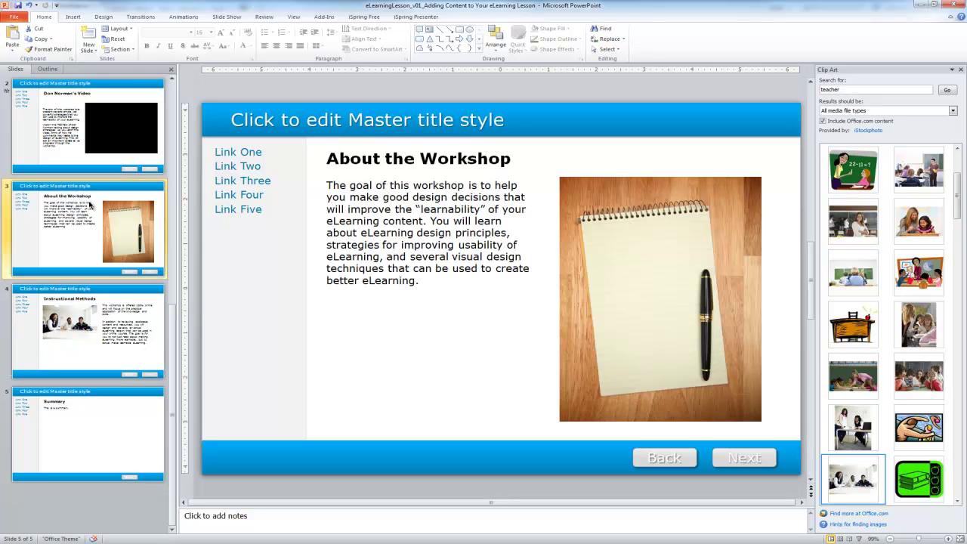
pyautogui.scroll(1, 89, 204)
pyautogui.click(95, 122)
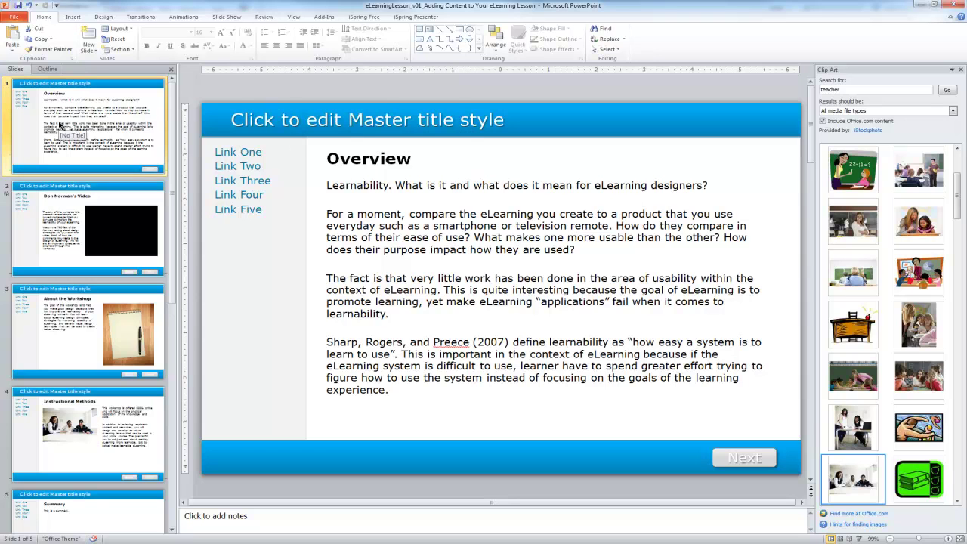
pyautogui.click(293, 16)
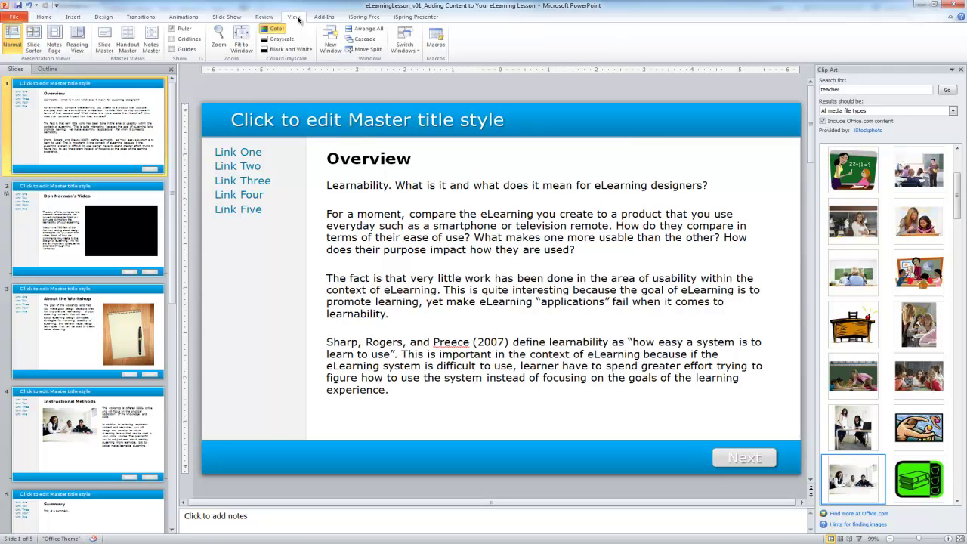
pyautogui.click(104, 42)
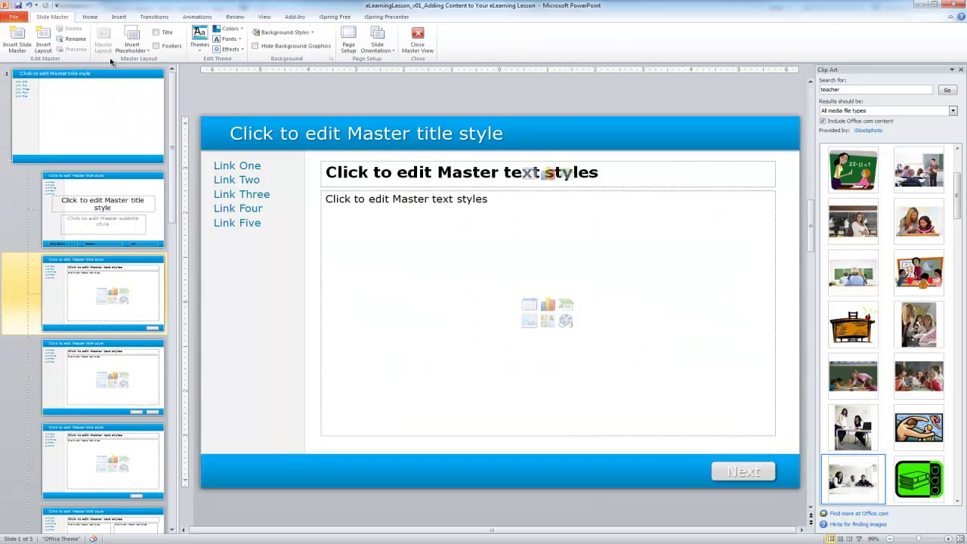
pyautogui.click(78, 147)
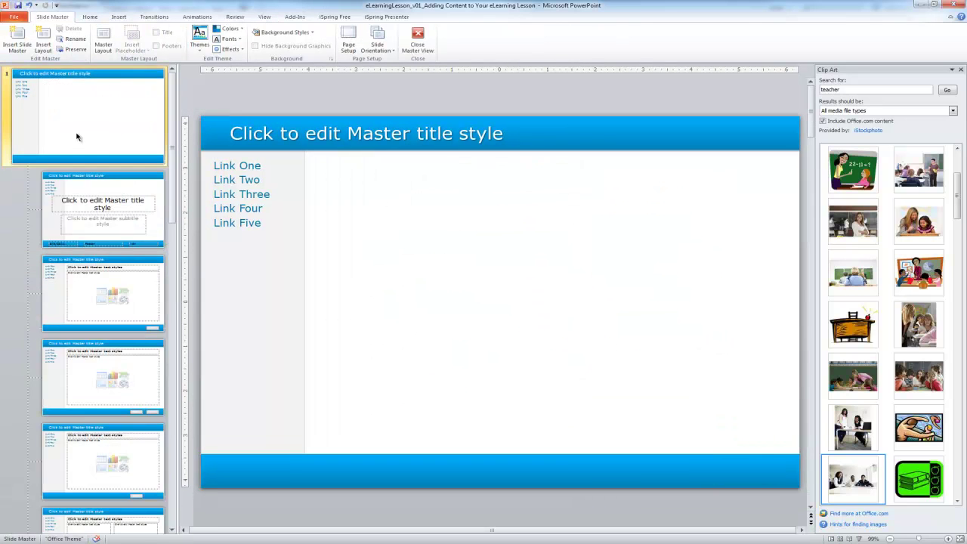
# Replace the master title placeholder text with "My eLearning Lesson" and close the master view
pyautogui.click(239, 131)
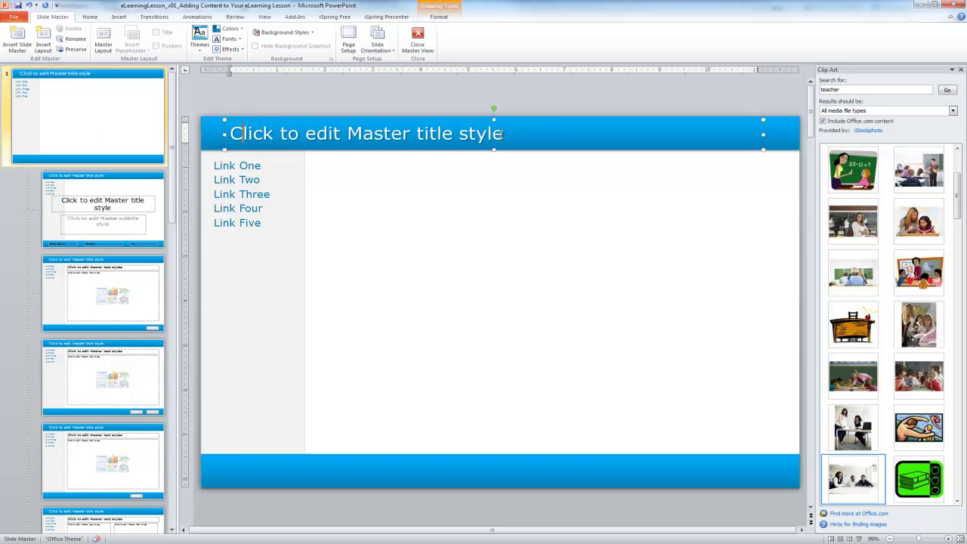
pyautogui.moveTo(503, 133); pyautogui.dragTo(238, 137)
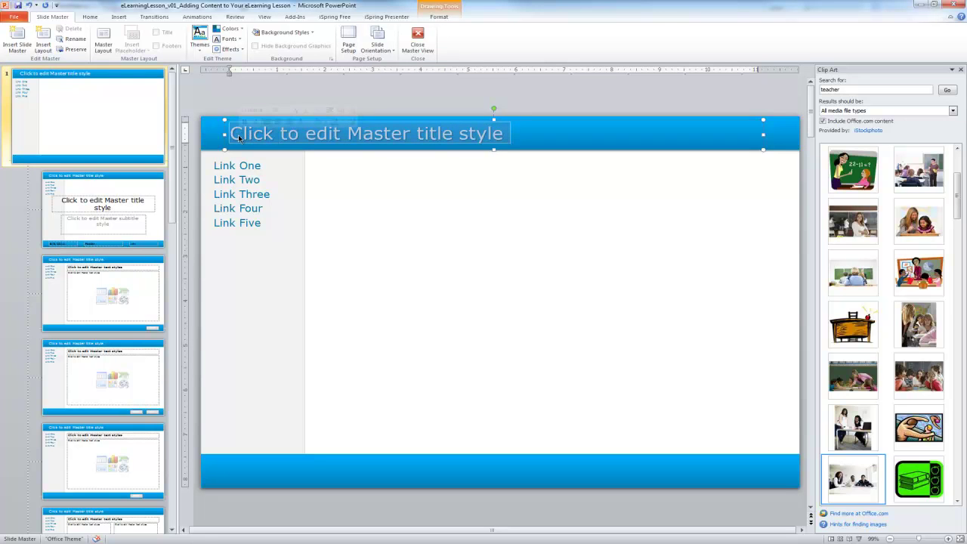
pyautogui.write('My')
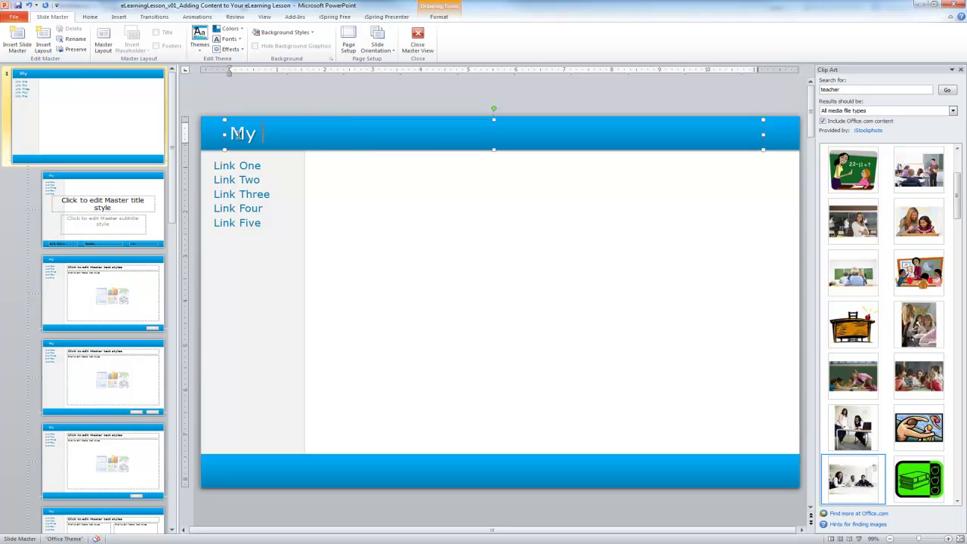
pyautogui.write(' eLearning L')
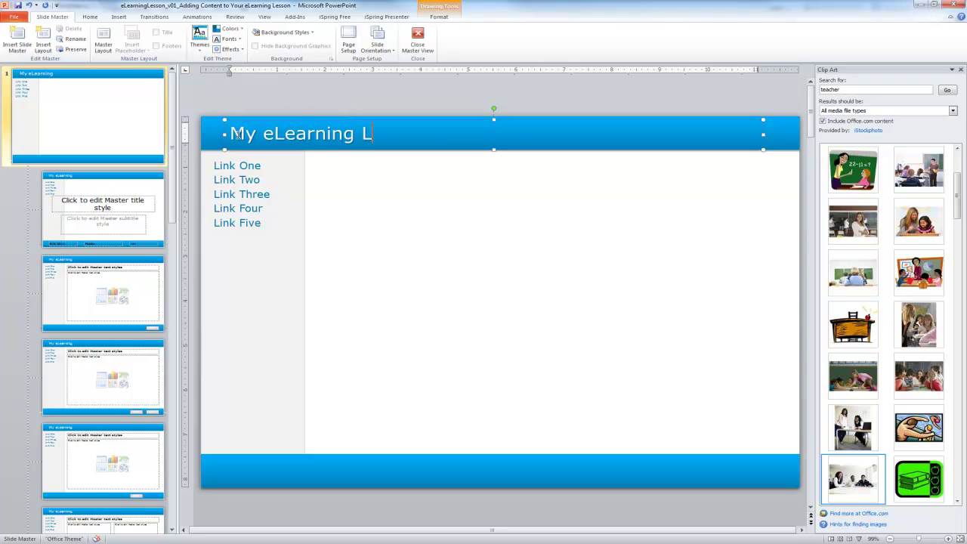
pyautogui.write('esson')
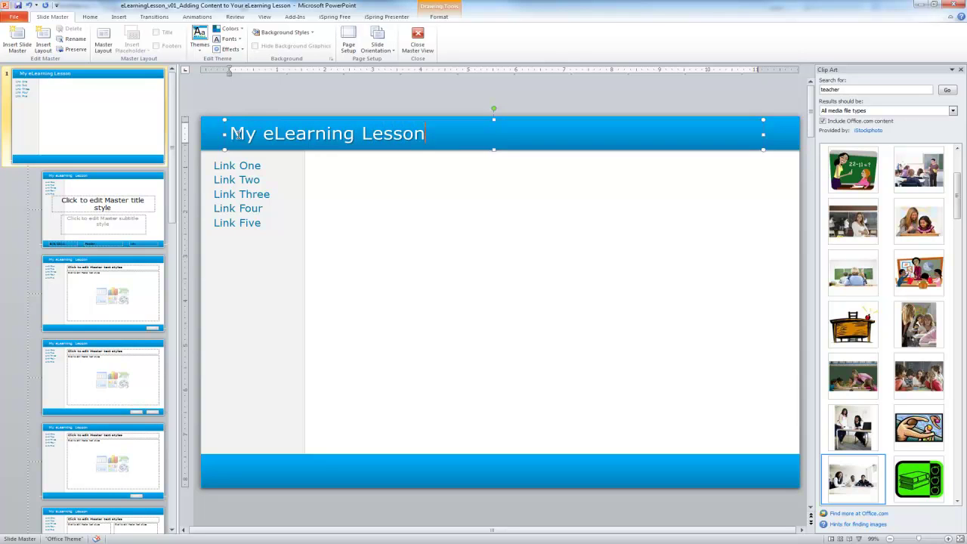
pyautogui.click(97, 106)
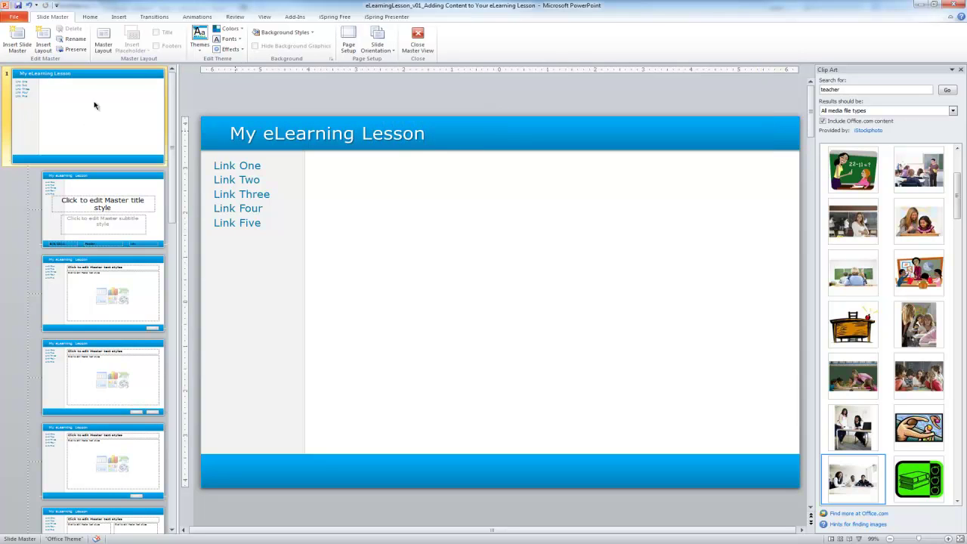
pyautogui.click(418, 44)
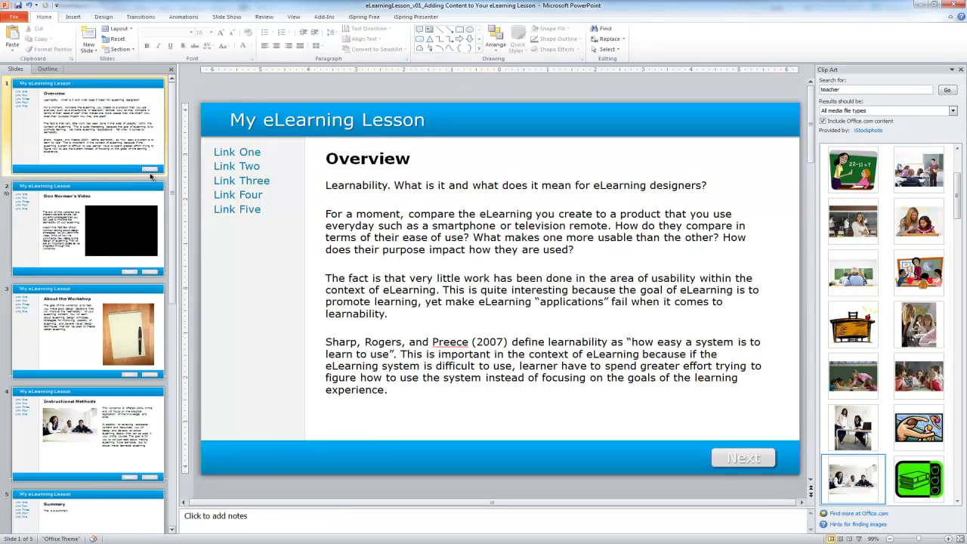
# Check the title banner on slides 2 through 5 and return to slide 1
pyautogui.click(121, 204)
pyautogui.press('Down')
pyautogui.press('Down')
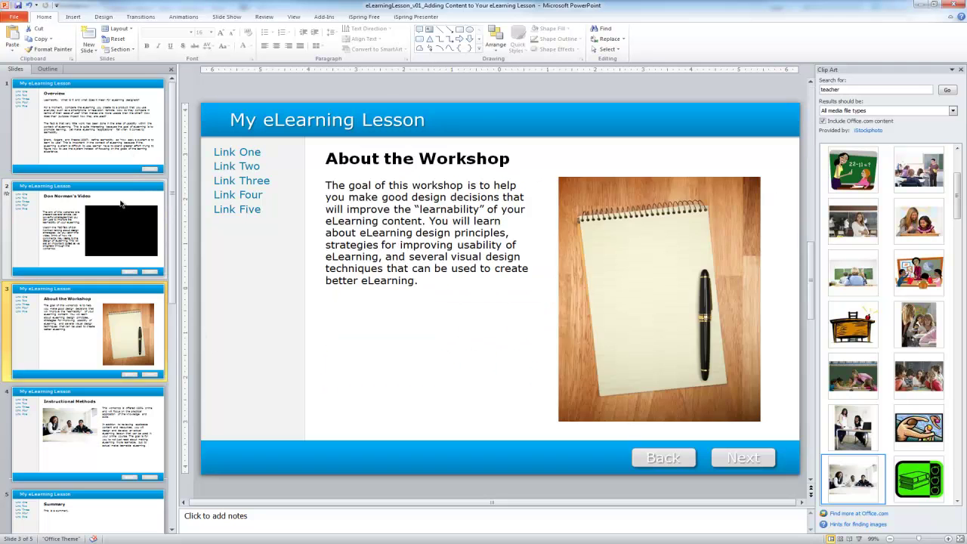
pyautogui.press('Down')
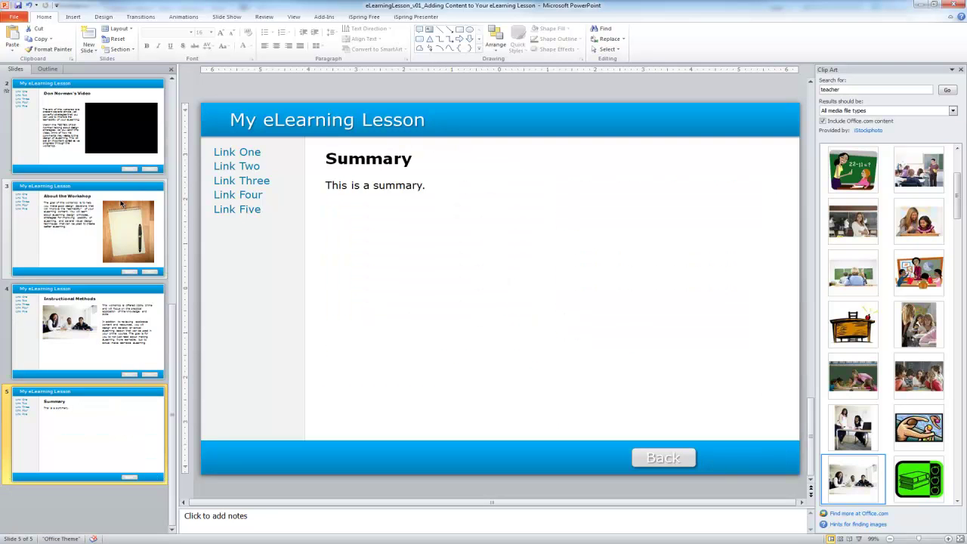
pyautogui.press('Up')
pyautogui.scroll(2, 97, 182)
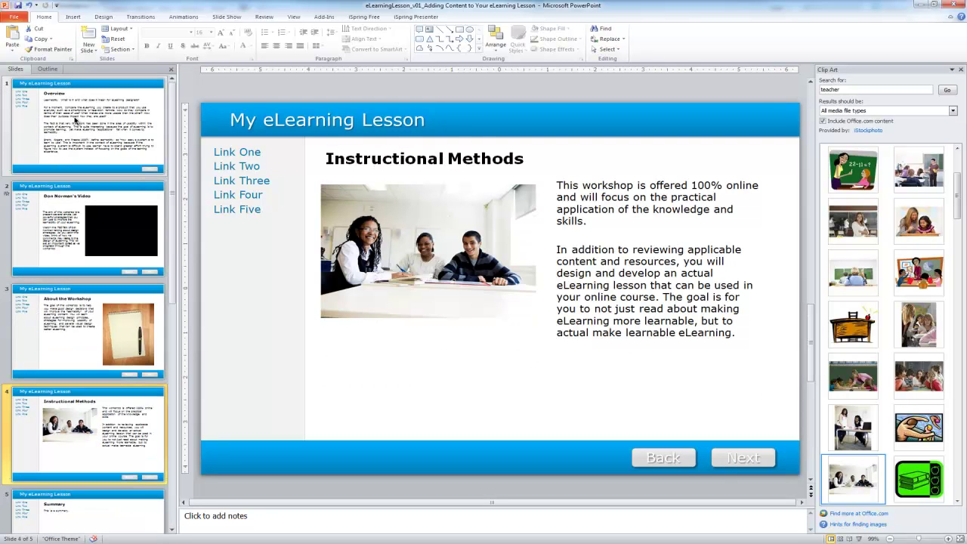
pyautogui.click(77, 128)
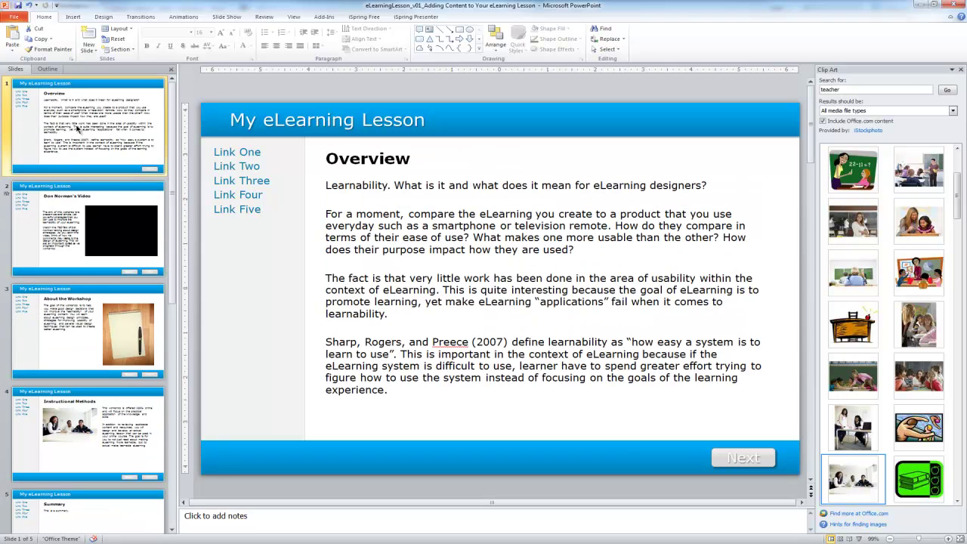